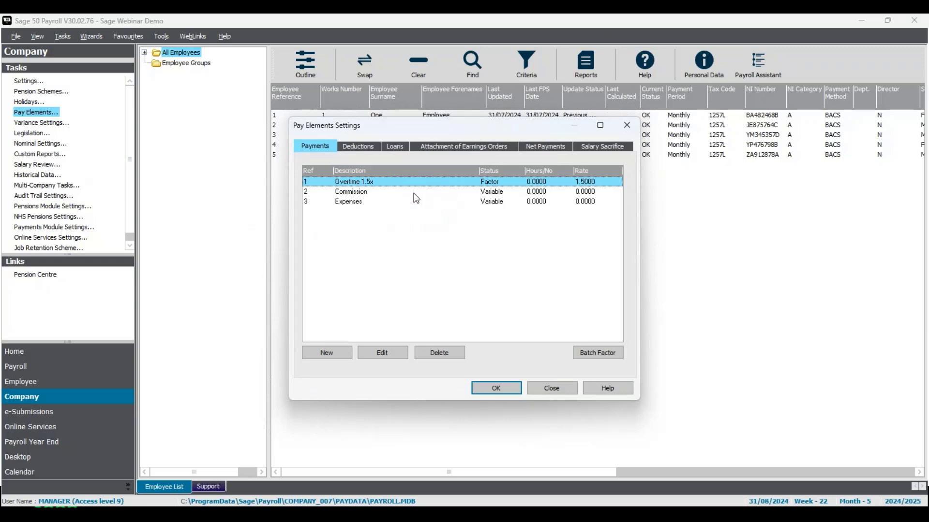
In the company's attachment of earnings order settings, set the admin fee for Council Tax to Yes.
click(468, 152)
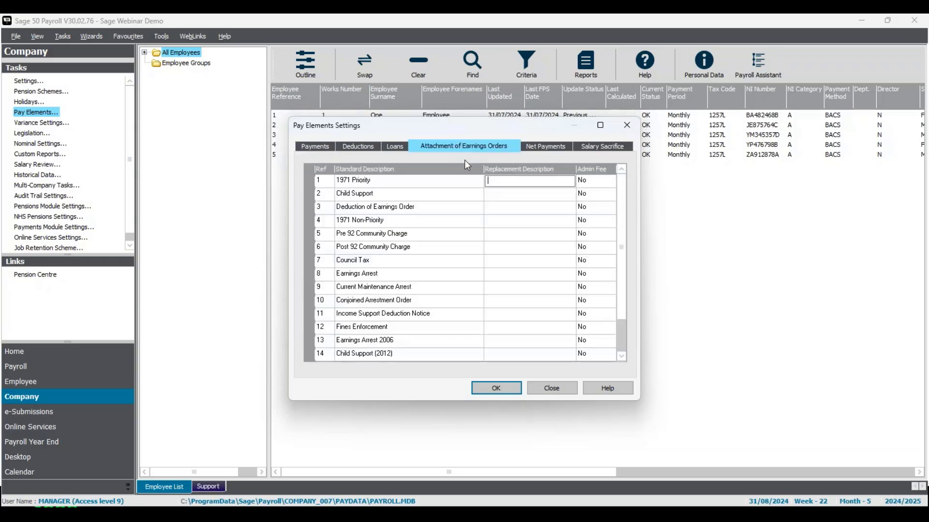
mouse_move(621, 192)
mouse_down()
mouse_move(626, 258)
mouse_move(620, 178)
mouse_up()
click(612, 261)
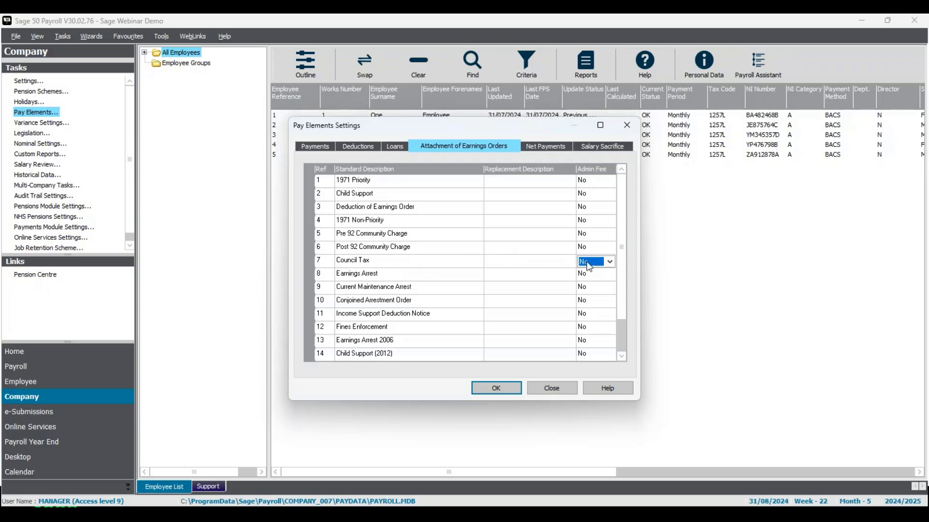
click(611, 262)
click(611, 285)
Enter the replacement descriptions "Priority AEO" for 1971 Priority and "Non-priority AEO" for 1971 Non-Priority.
click(499, 183)
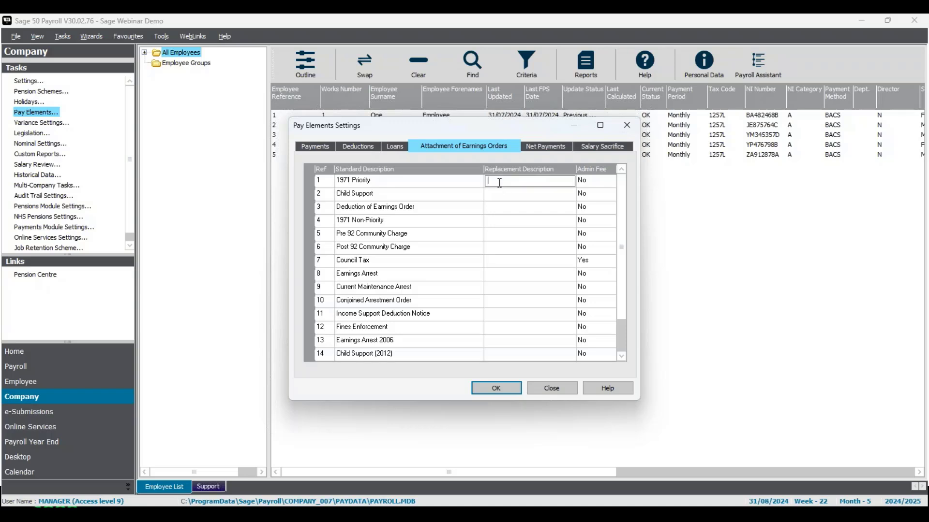
click(501, 221)
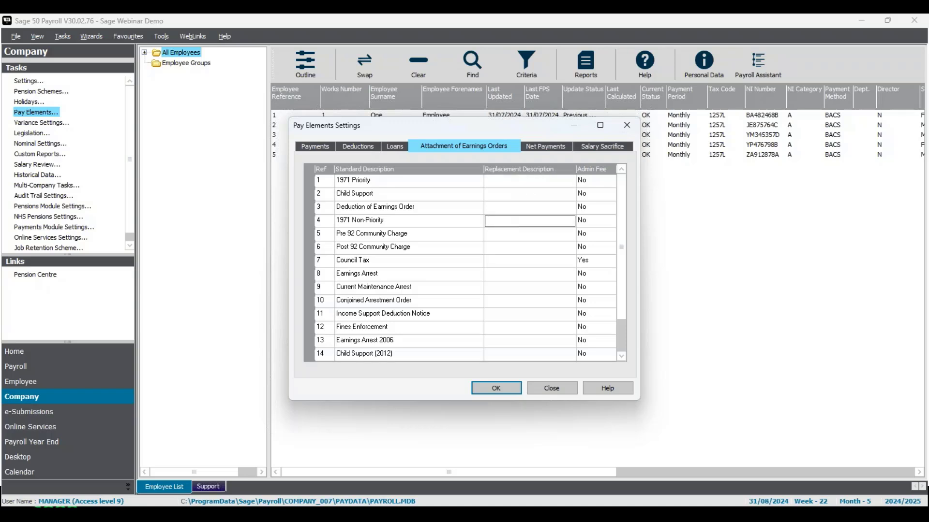
click(502, 181)
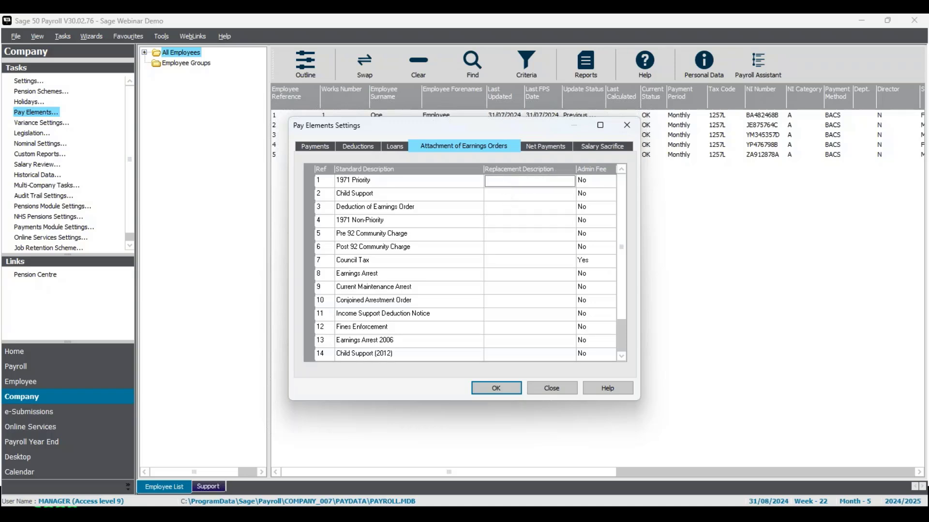
text(Priority AEO)
click(513, 222)
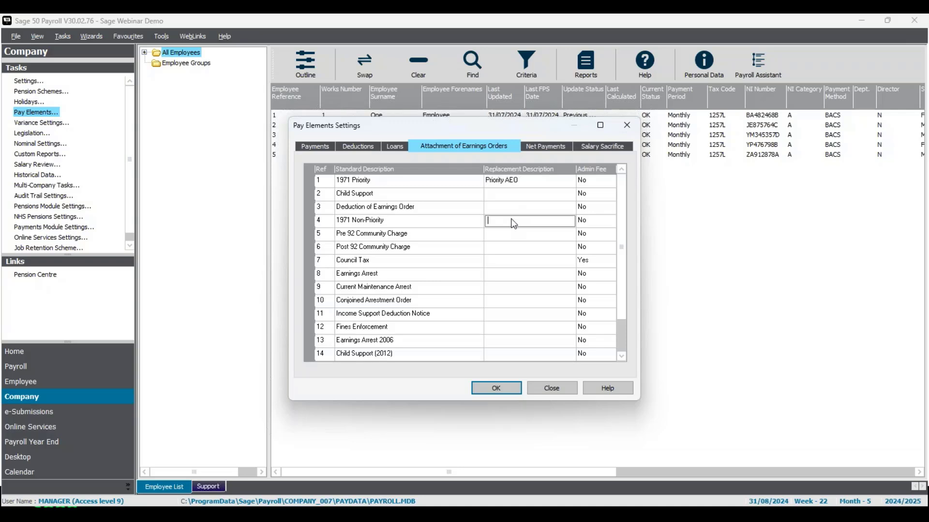
text(Non-priority AEO)
Review which attachment types the Overtime 1.5x, Commission and Expenses payments are each subject to.
click(315, 147)
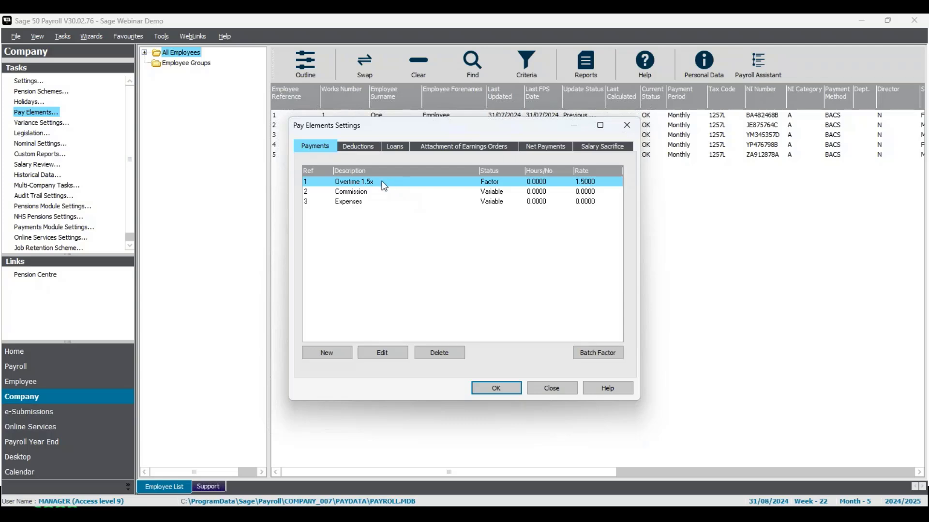
click(383, 353)
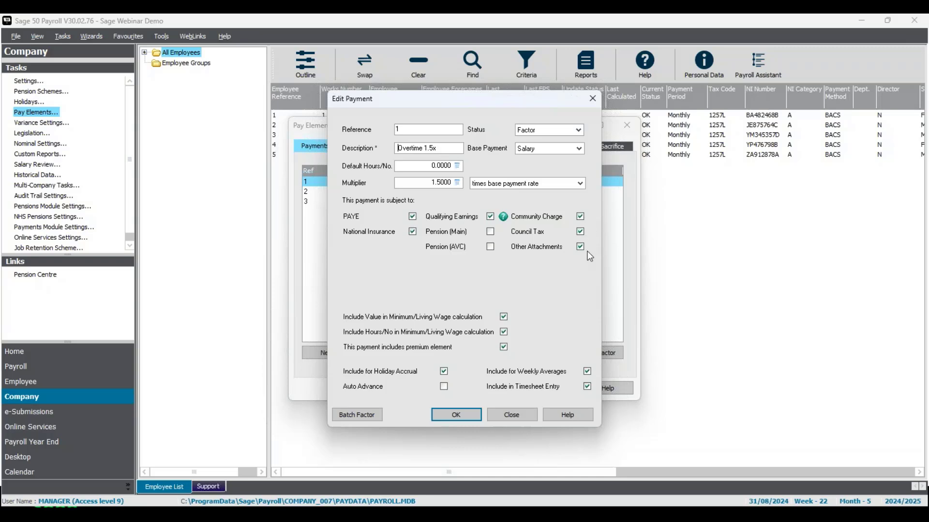
click(458, 414)
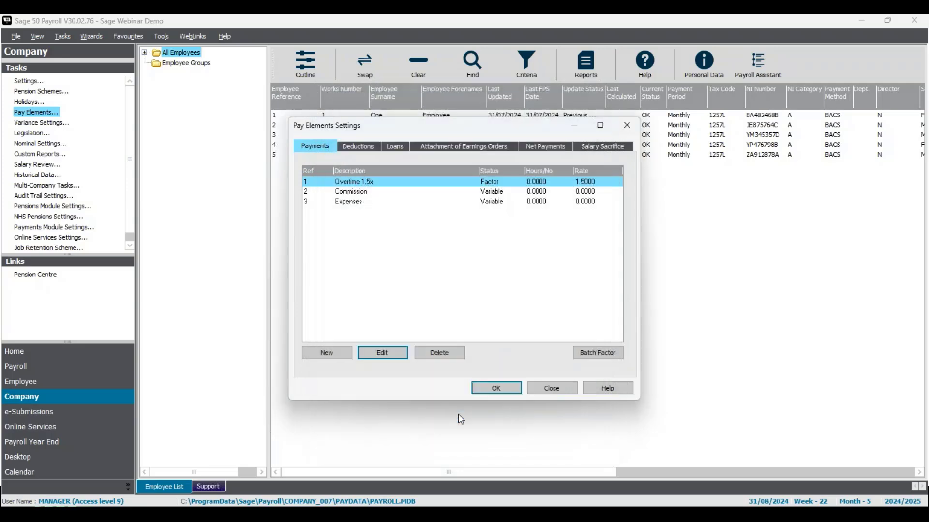
click(402, 193)
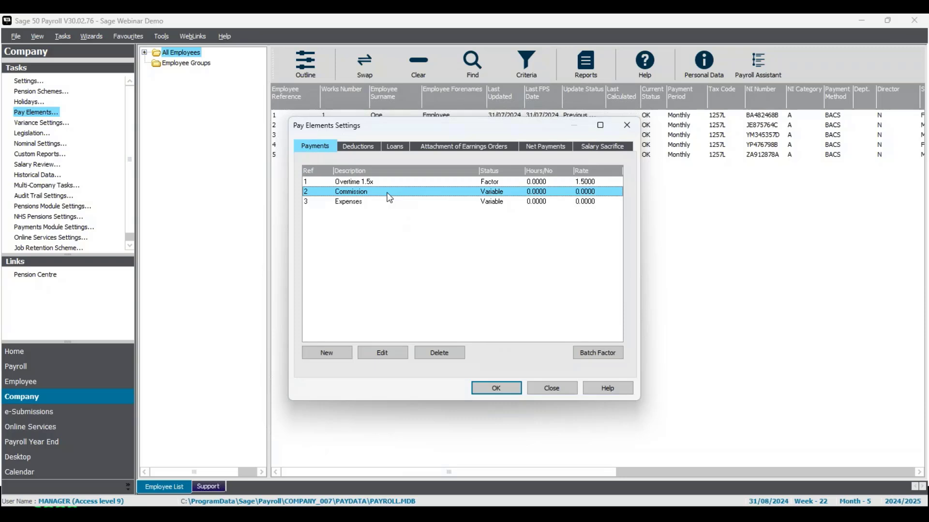
click(394, 355)
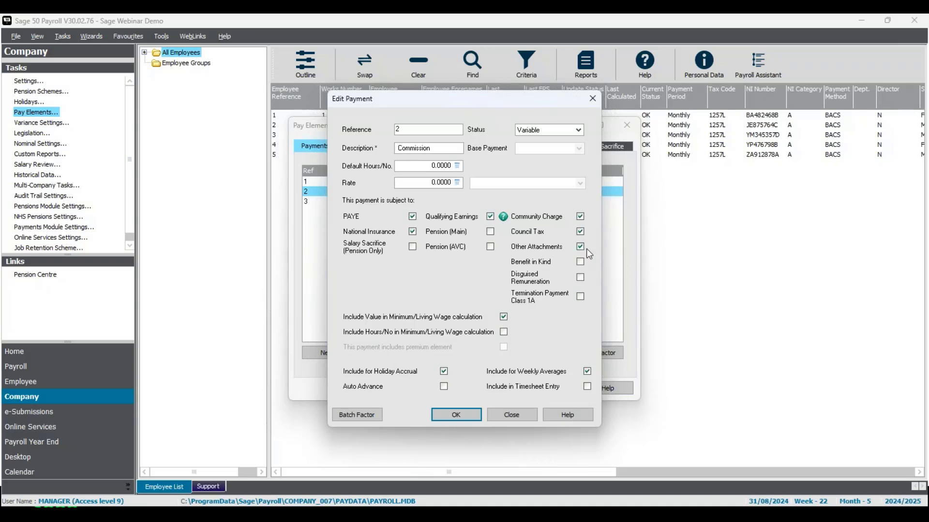
click(467, 418)
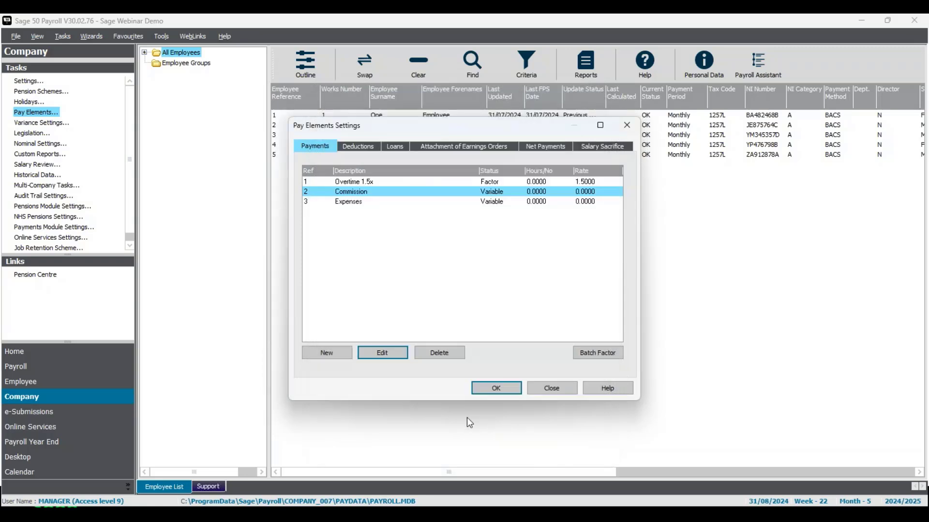
click(367, 203)
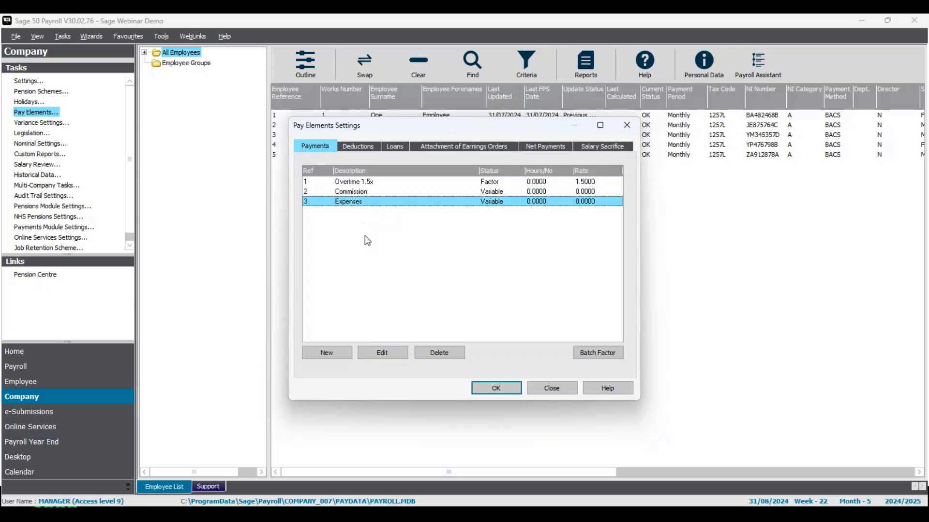
click(382, 355)
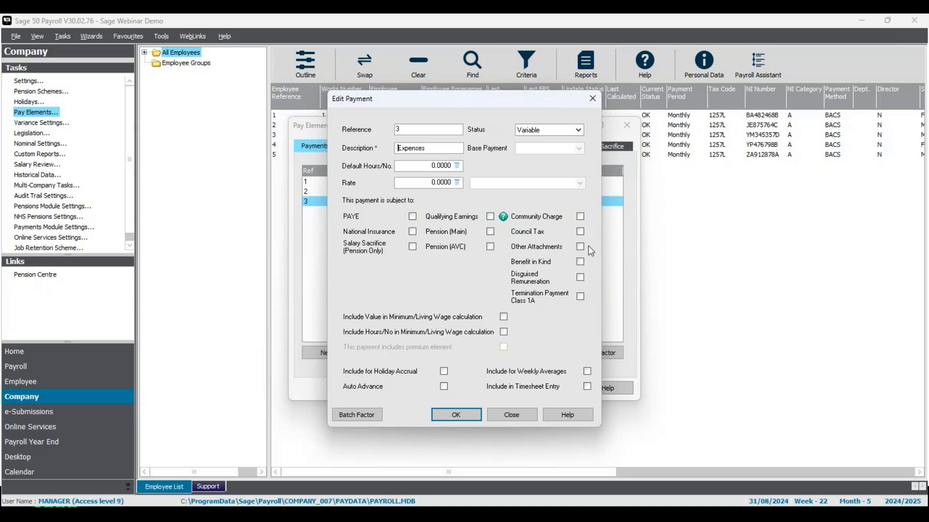
click(449, 416)
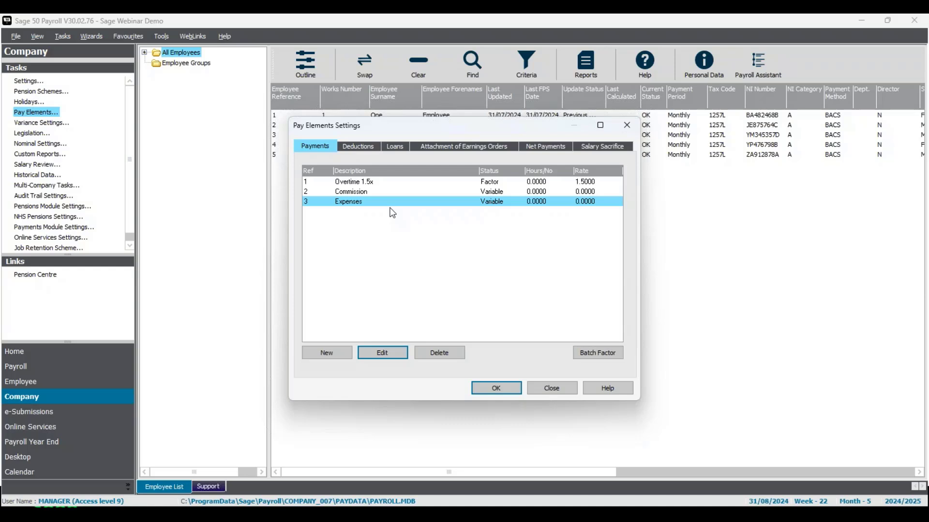
Save the company pay element settings and open the employee records of the first three employees.
click(503, 390)
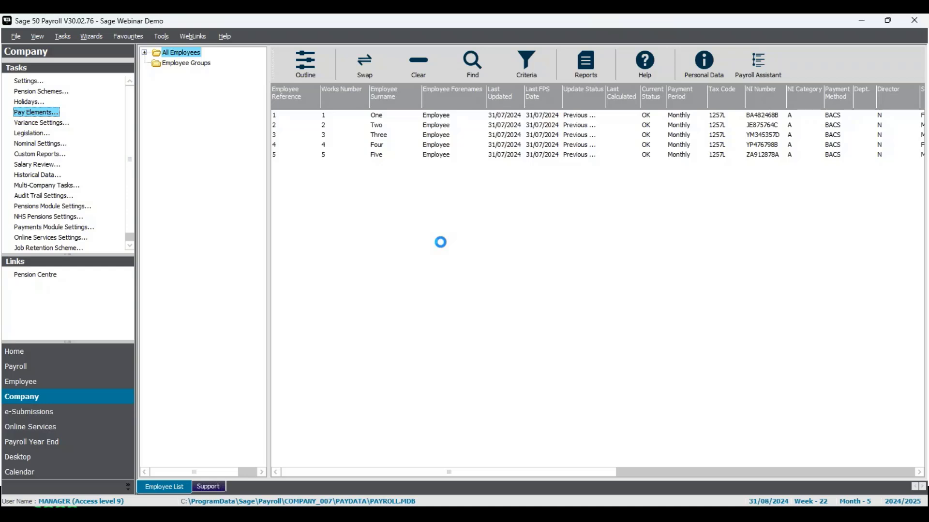
click(441, 117)
click(442, 125)
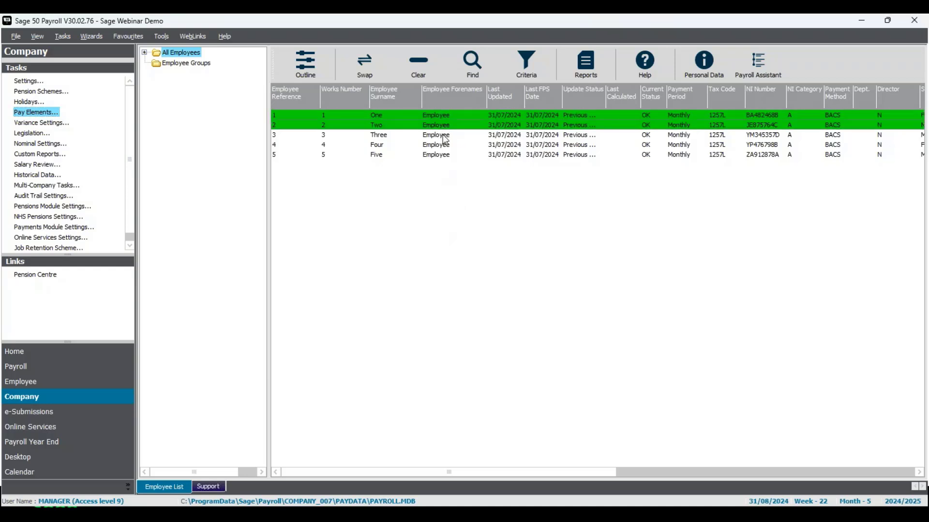
click(445, 136)
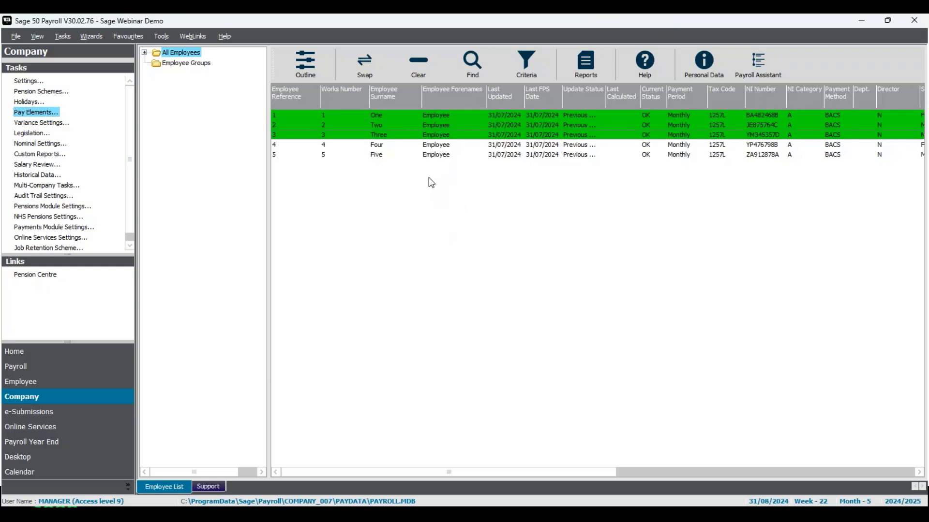
right_click(457, 120)
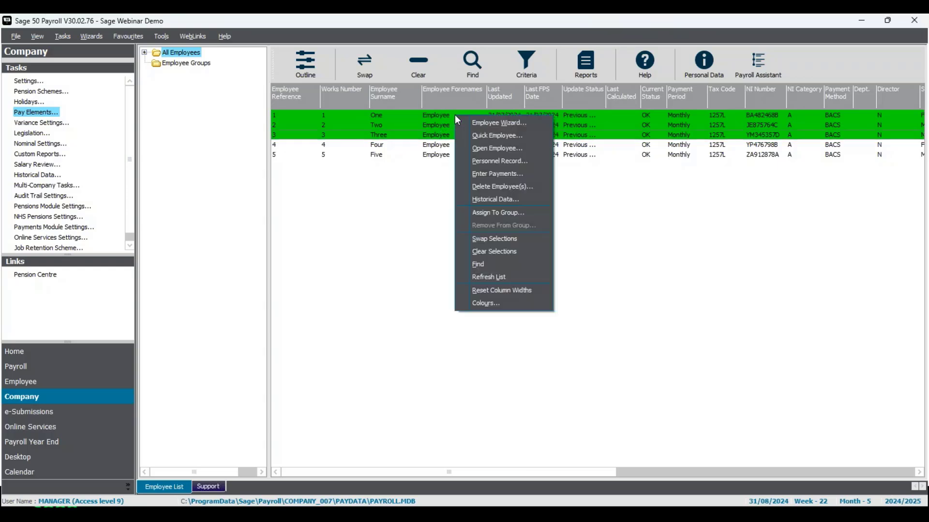
click(460, 149)
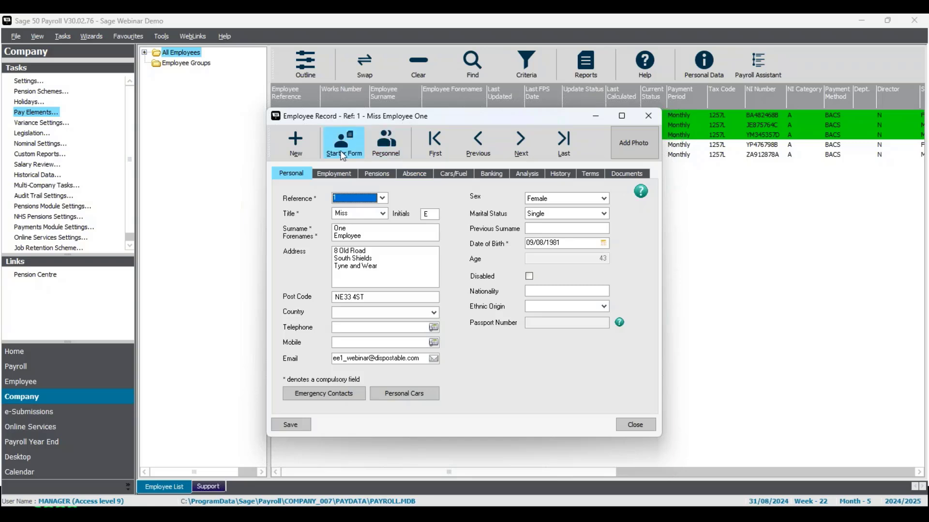
Add a Council Tax attachment of earnings order to the first employee's pay elements.
click(339, 180)
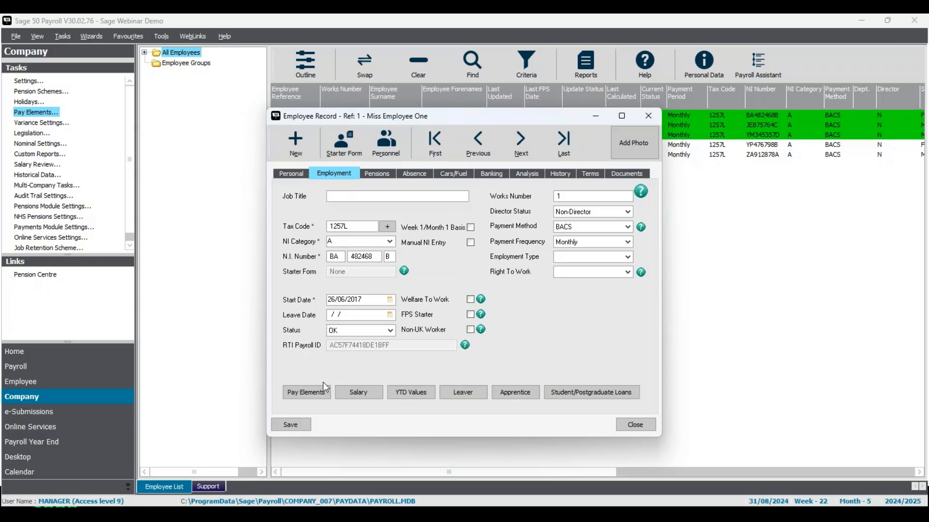
click(318, 395)
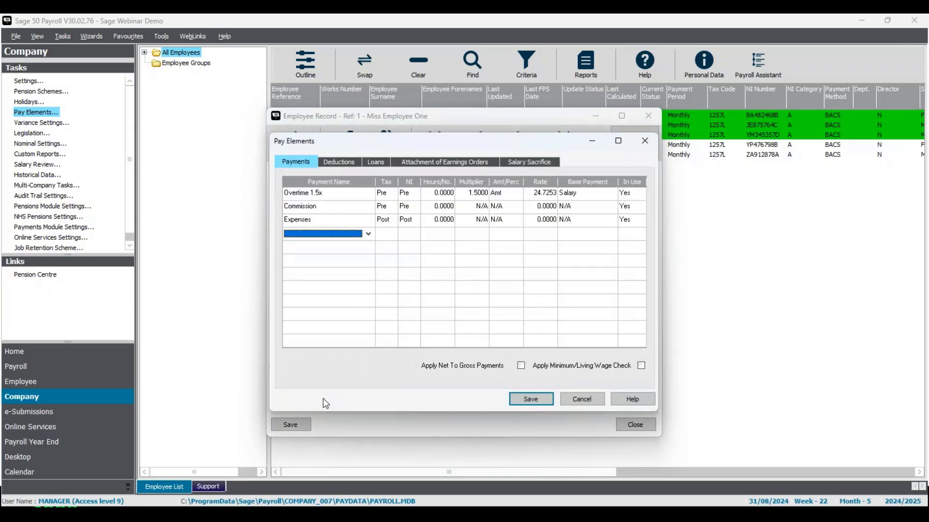
click(443, 164)
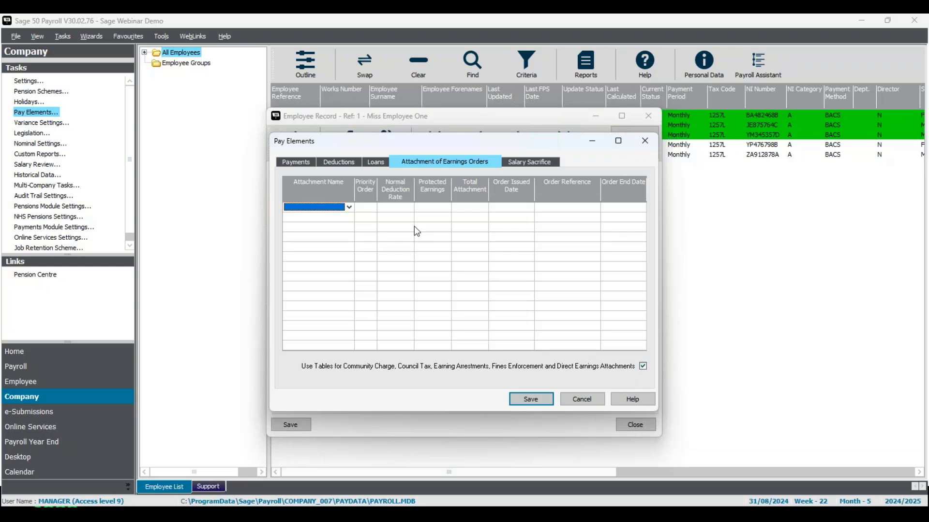
click(348, 208)
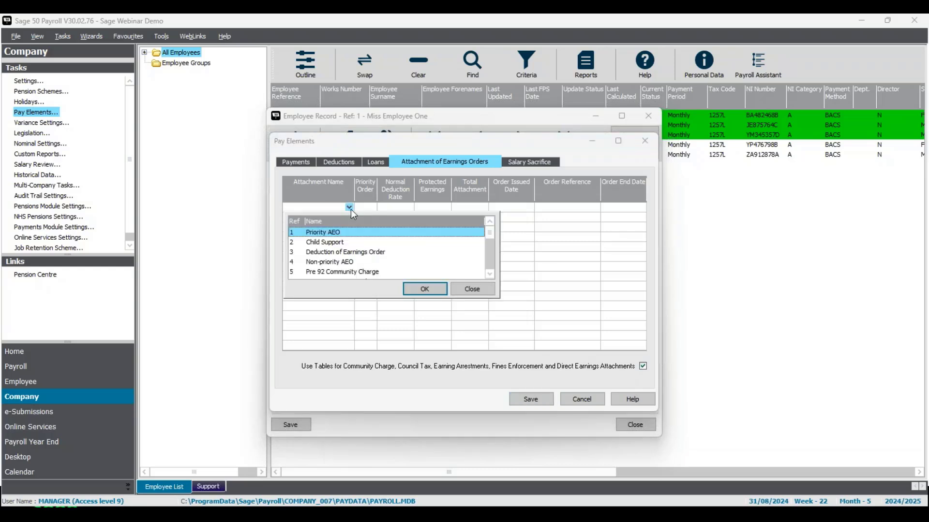
click(489, 273)
click(490, 274)
click(490, 274)
click(489, 274)
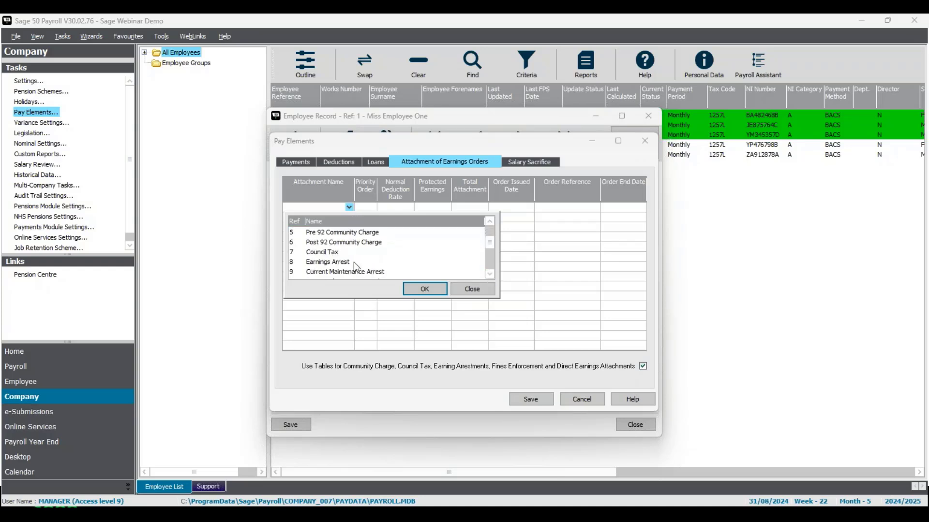
click(339, 252)
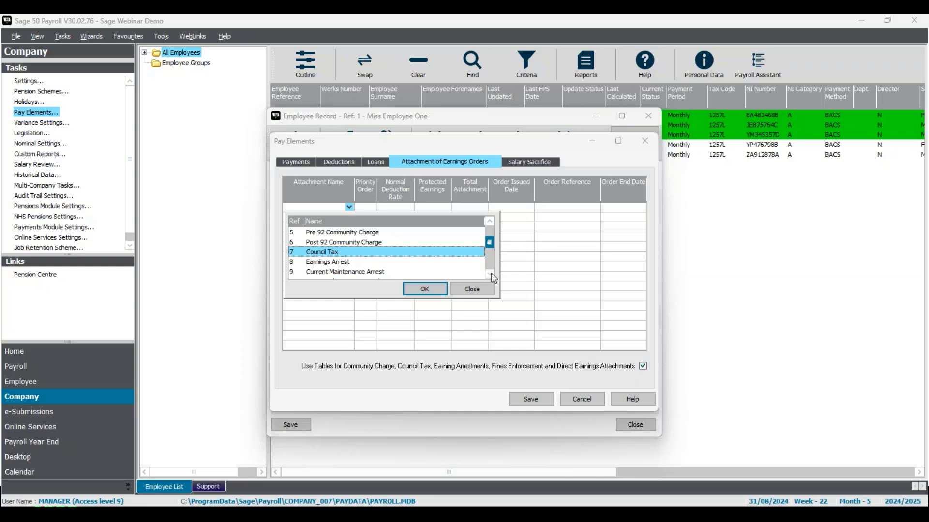
drag(489, 242, 491, 275)
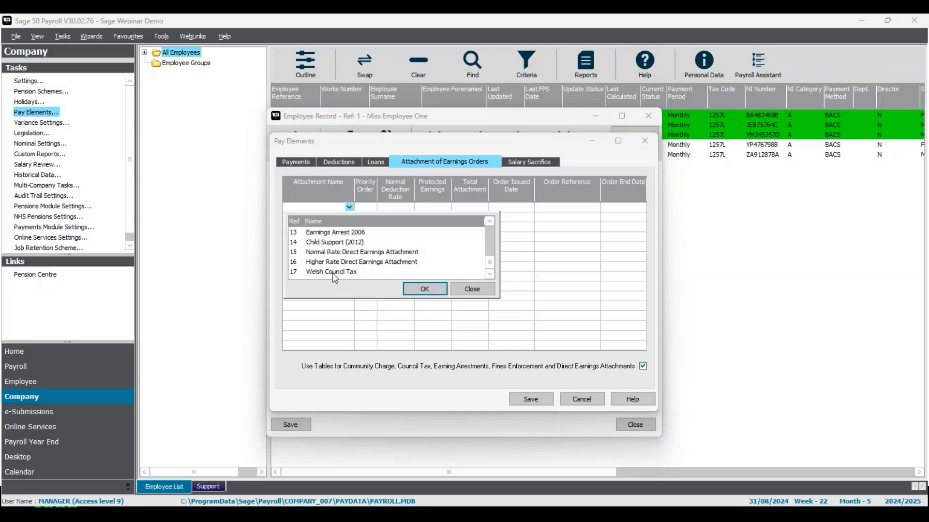
drag(489, 275, 491, 248)
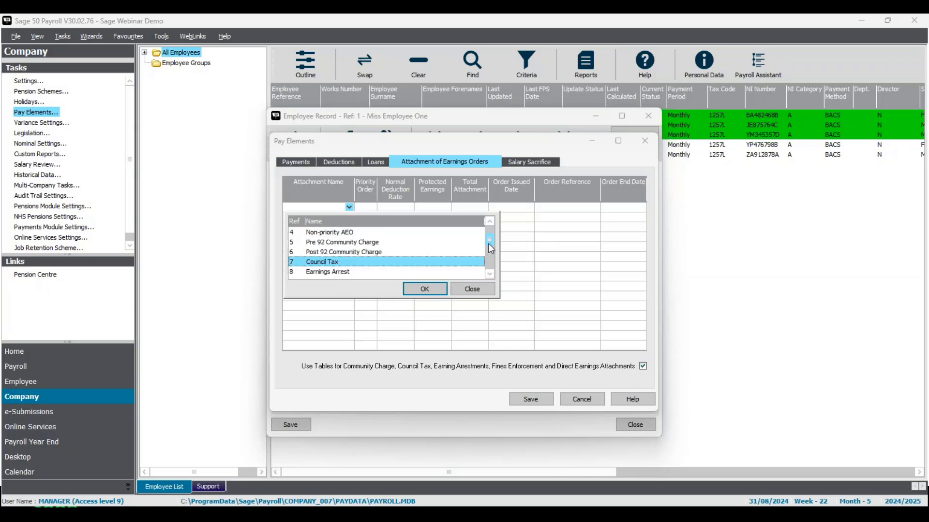
click(425, 290)
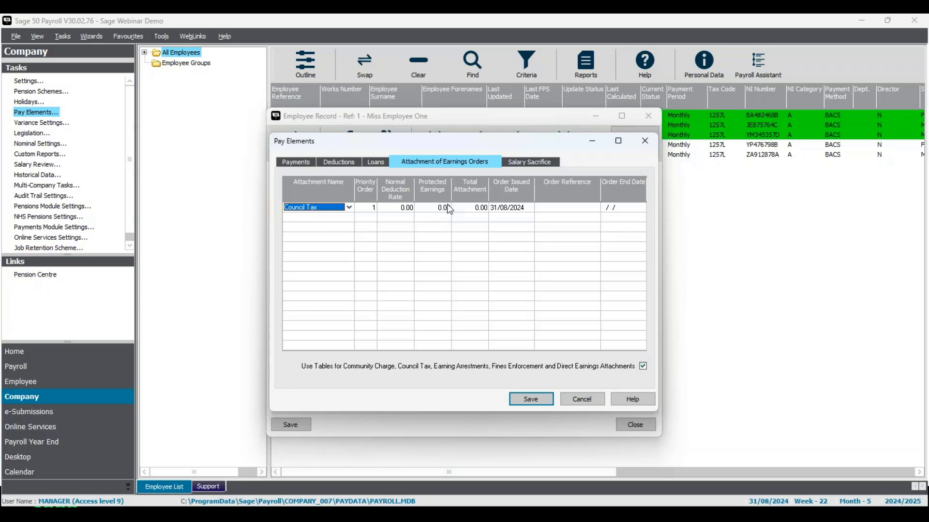
Set the total attachment of the Council Tax order to 5500.
click(472, 207)
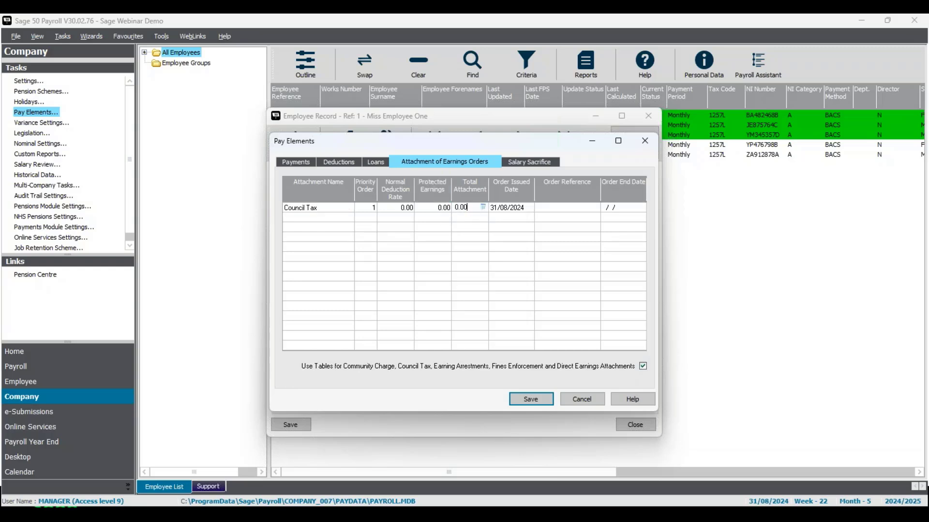
key(BackSpace)
key(BackSpace)
key(BackSpace)
key(BackSpace)
text(5500)
Set the Council Tax order's issued date to 01/08/2024, enter its order reference and save the pay elements.
click(495, 209)
text(3)
key(BackSpace)
text(0)
key(Tab)
text(NCC/123456)
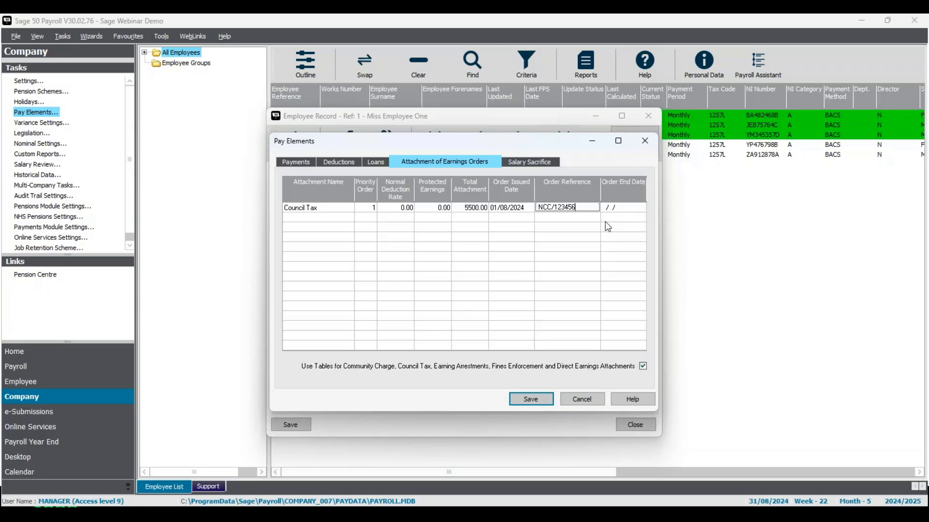
click(534, 399)
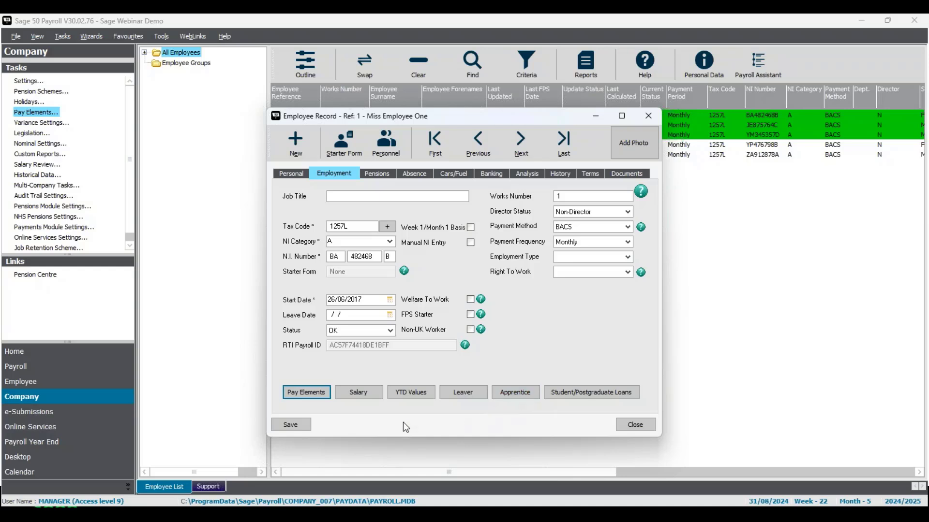
Add a Child Support (2012) attachment of earnings order to the second employee's pay elements.
click(521, 150)
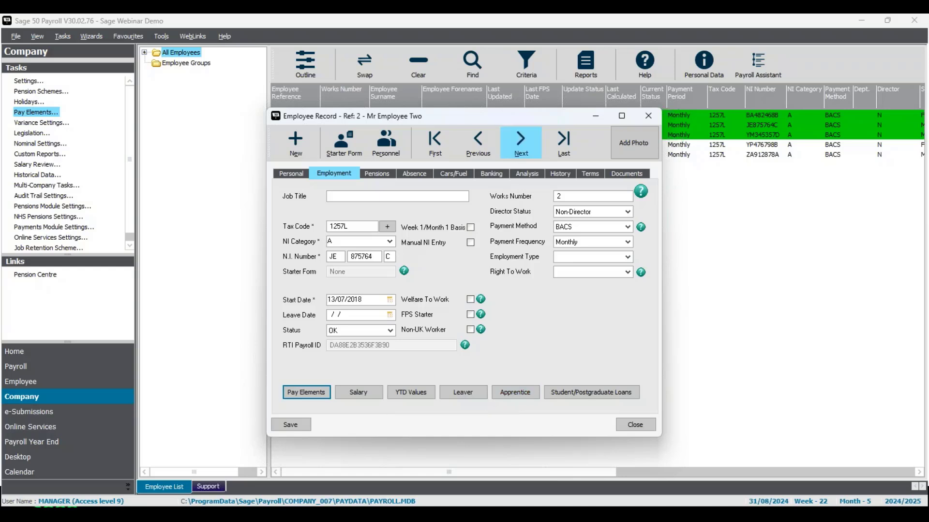
click(307, 393)
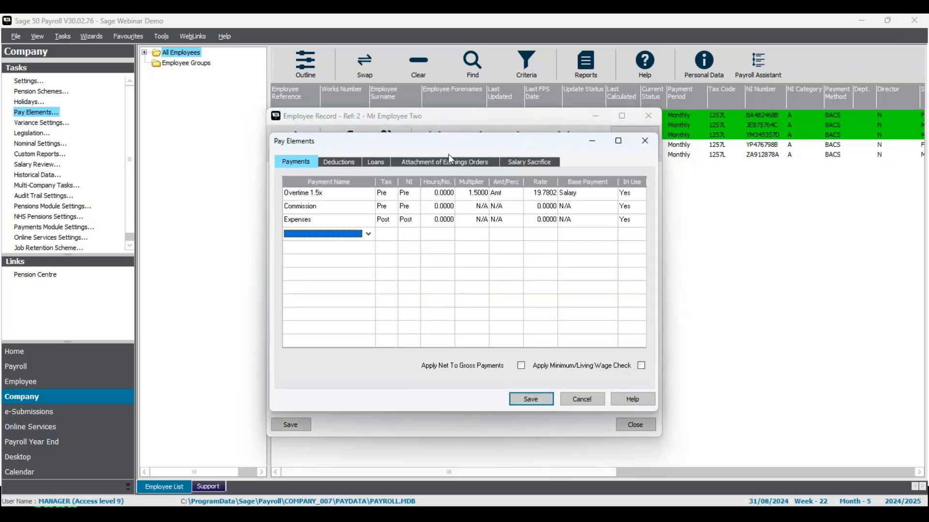
click(450, 164)
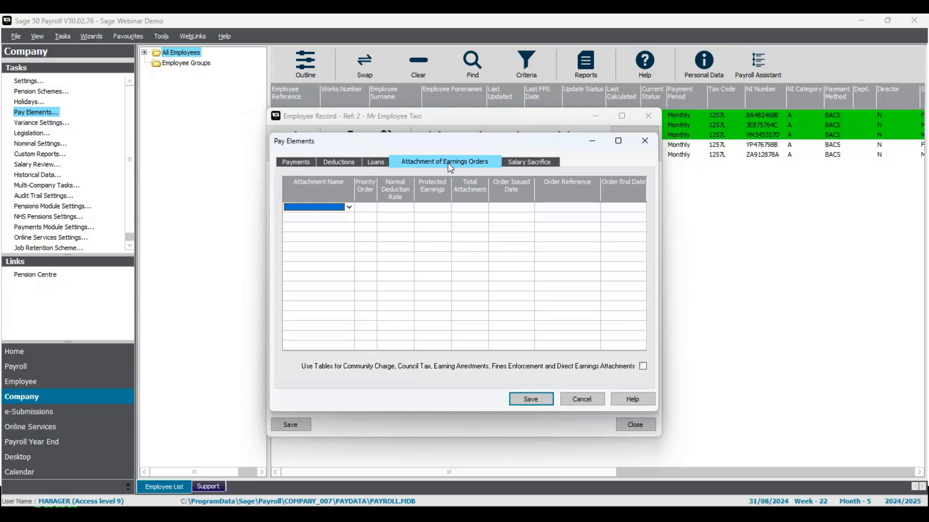
click(349, 208)
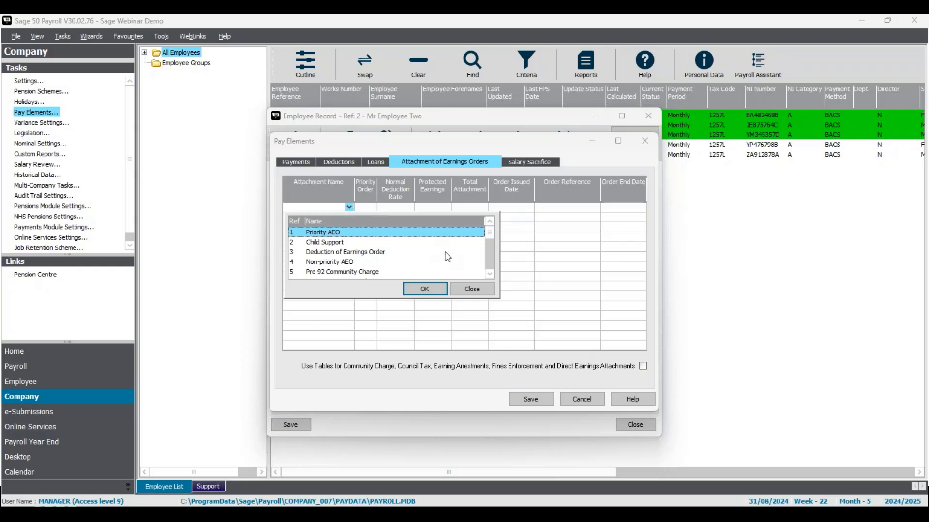
click(491, 274)
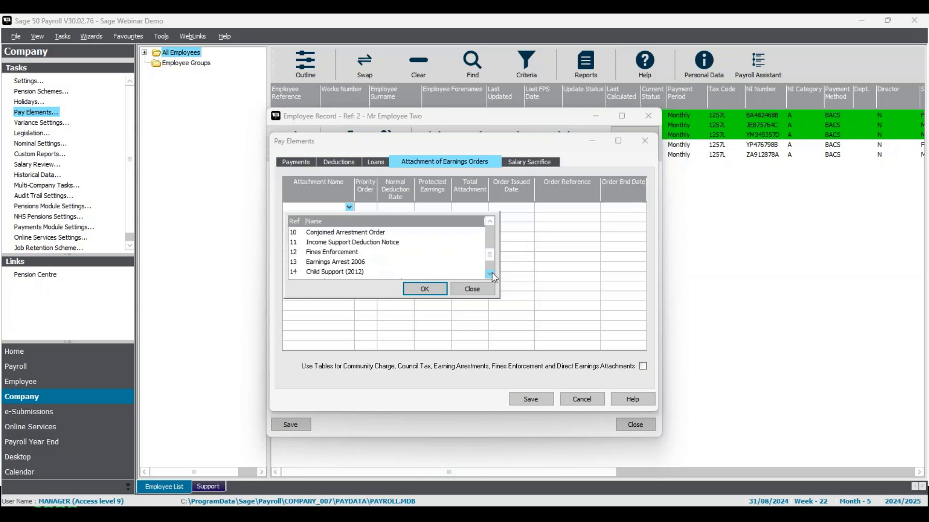
click(359, 272)
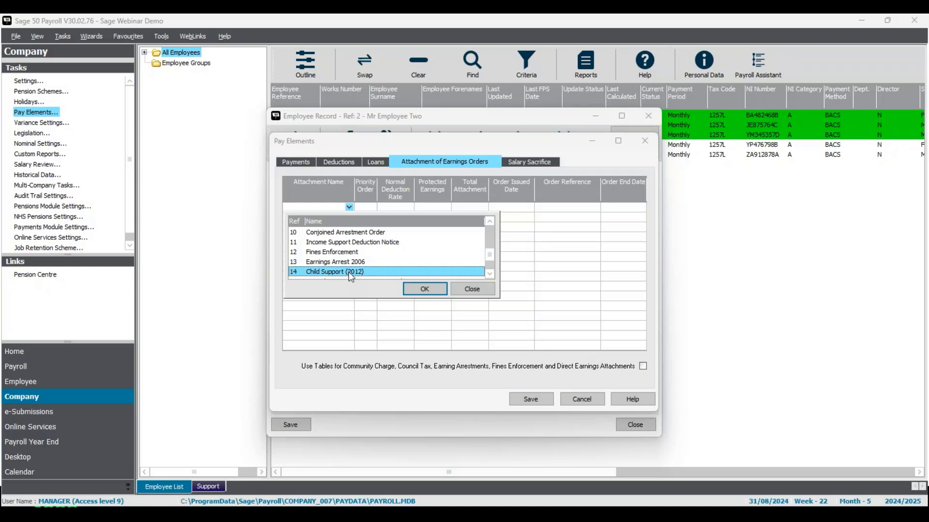
click(425, 290)
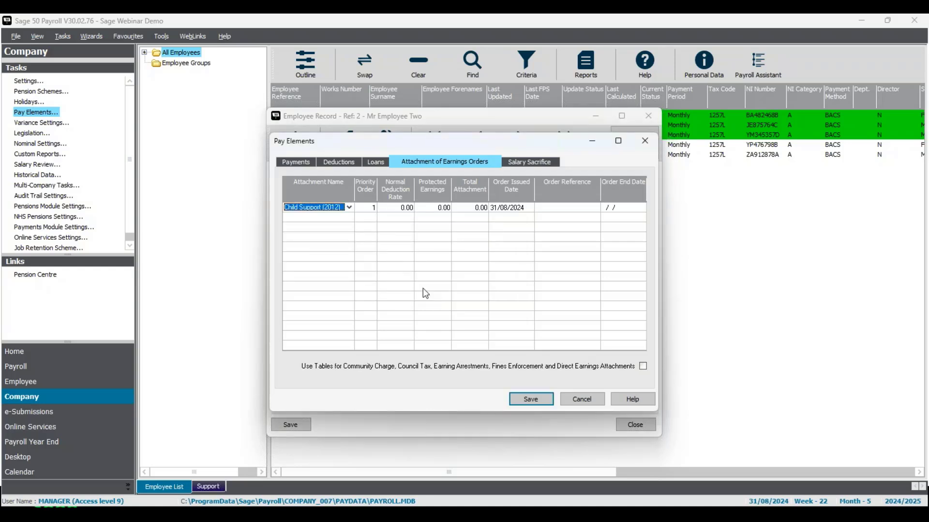
Set the Child Support (2012) order's normal deduction rate to 240.
click(400, 208)
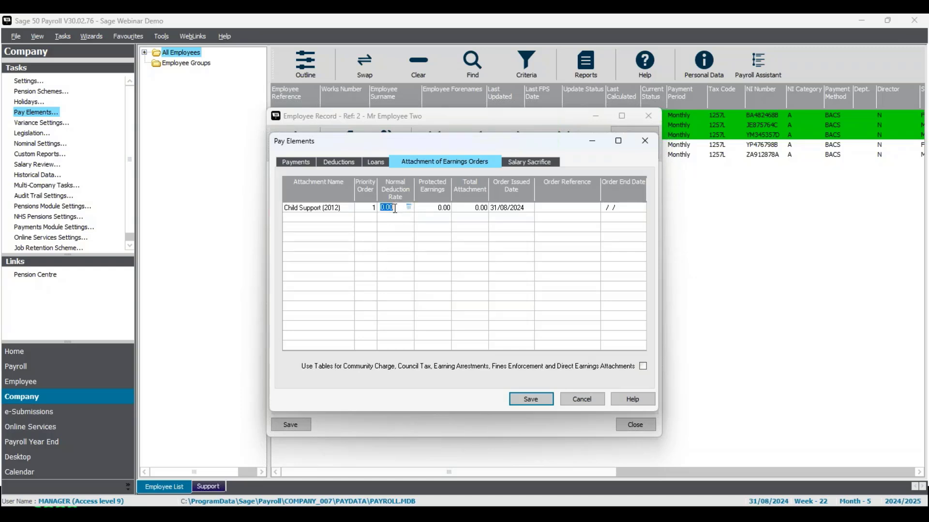
text(240)
click(433, 206)
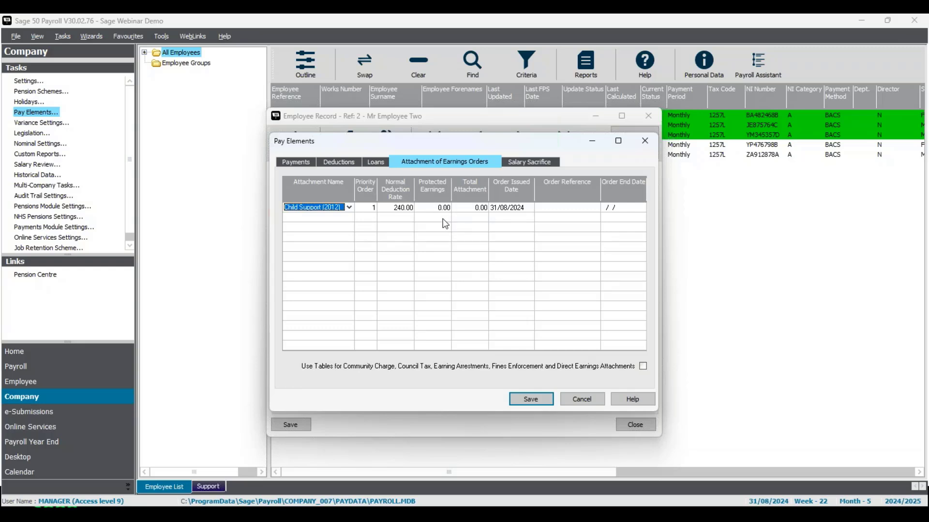
click(477, 210)
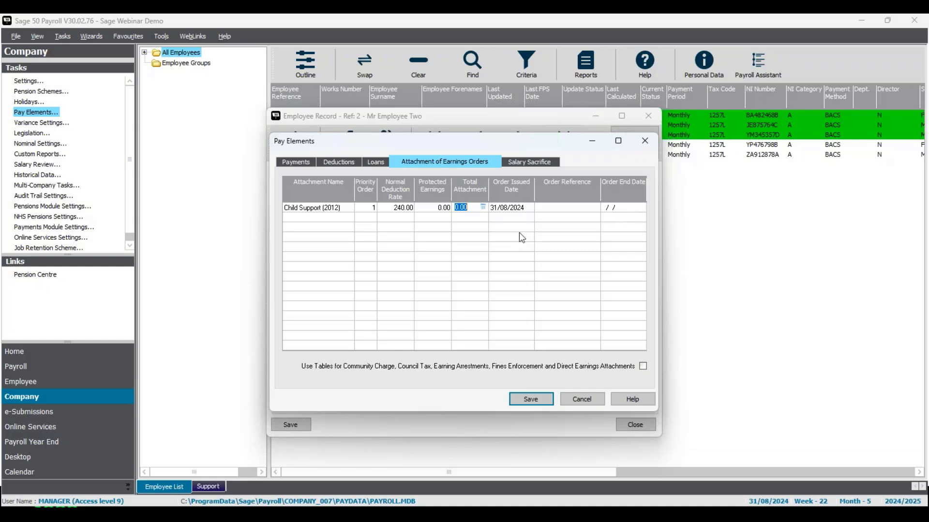
Set the Child Support (2012) order's issued date to 01/08/2024, enter its order reference and save the pay elements.
click(493, 208)
text(0)
click(558, 209)
text(123456789012)
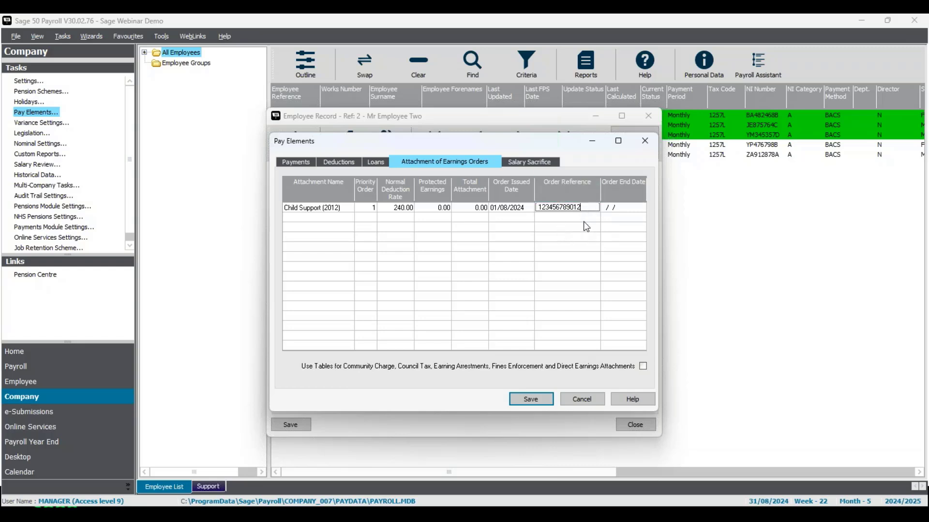
click(531, 399)
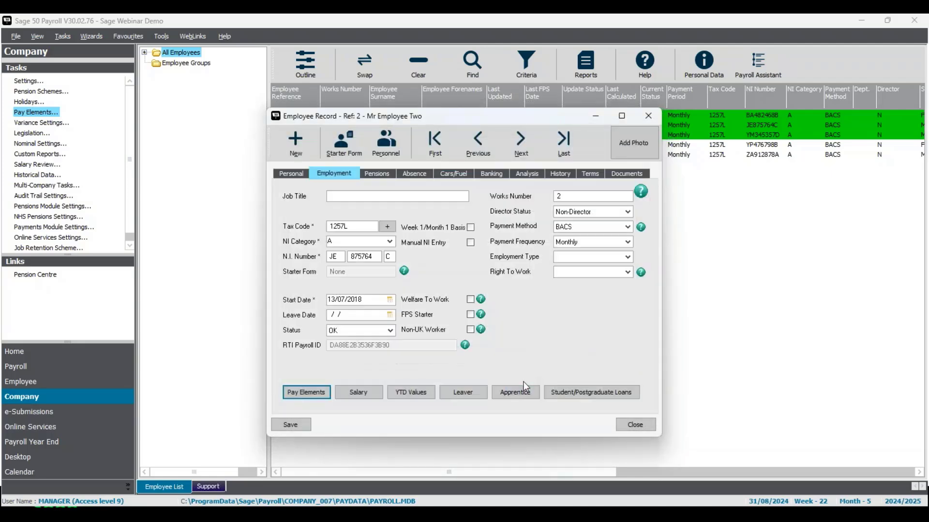
Add a Non-priority AEO attachment order to the third employee's pay elements.
click(521, 142)
click(317, 392)
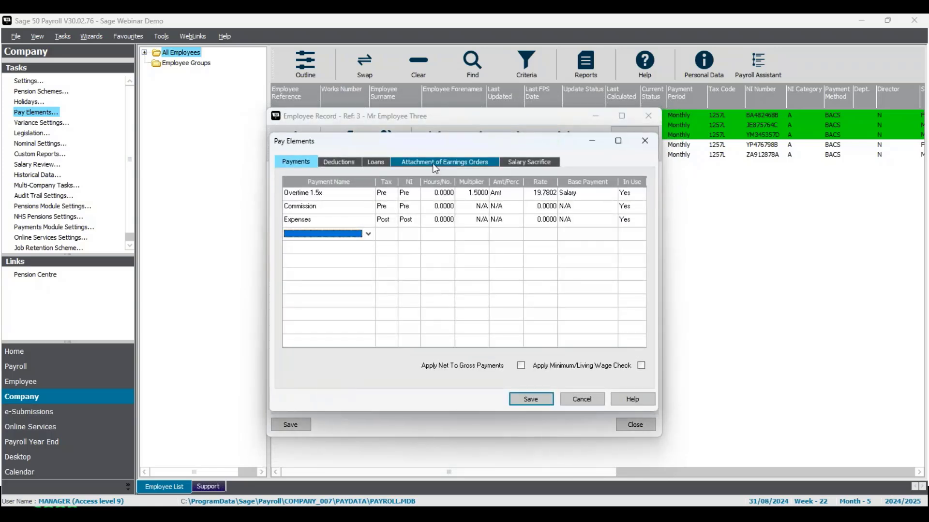
click(432, 164)
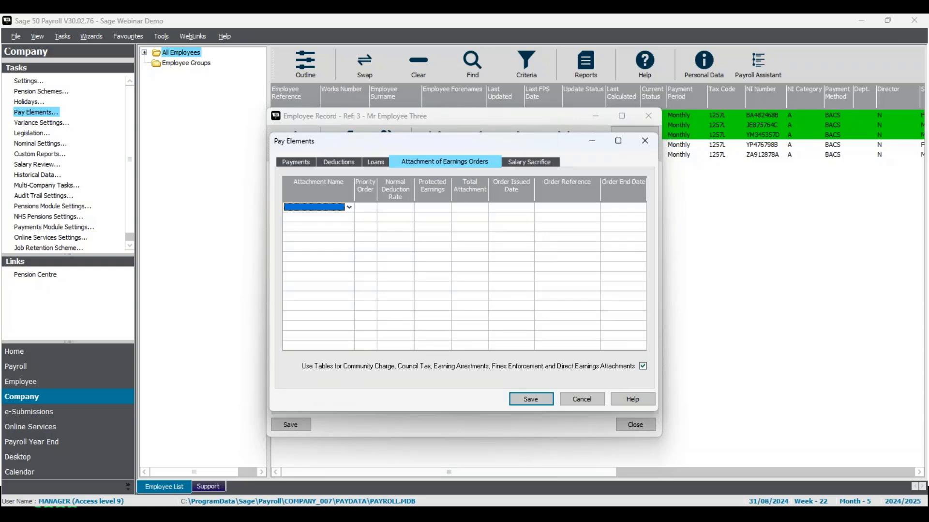
click(349, 208)
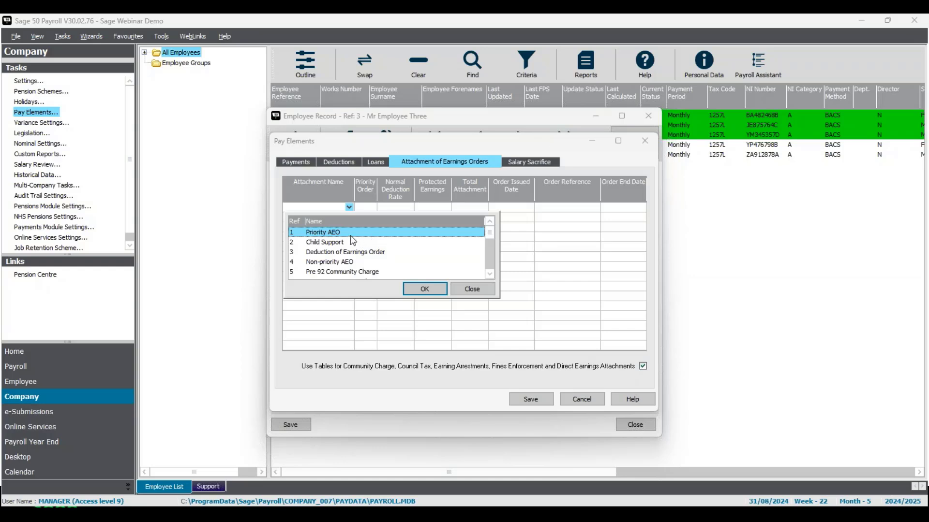
click(356, 264)
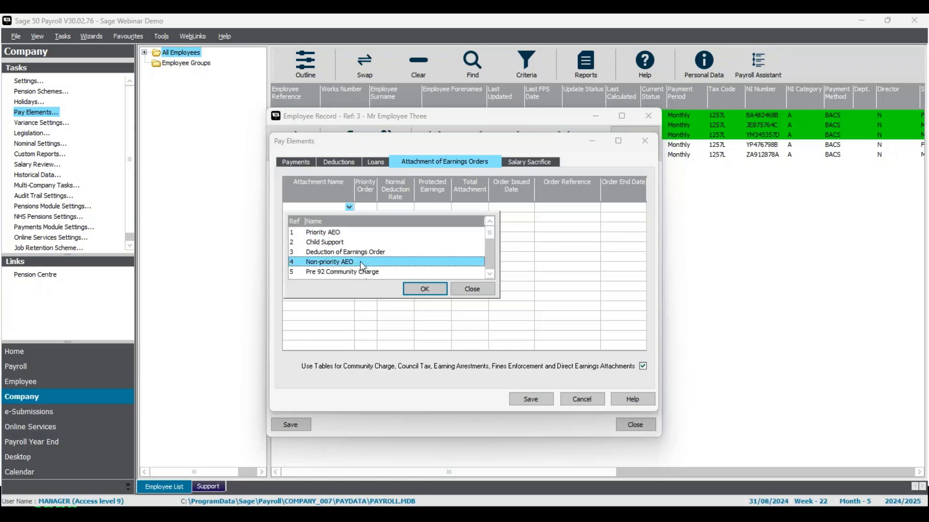
click(422, 291)
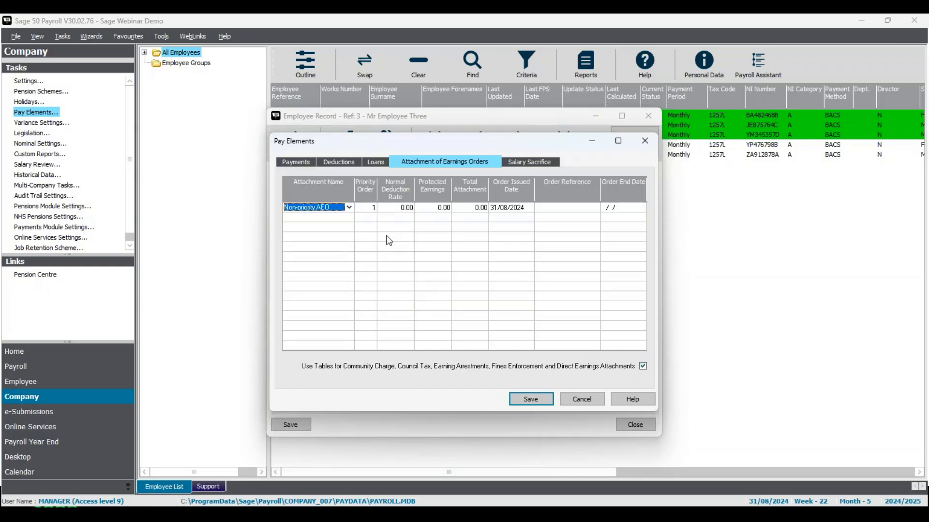
Set the Non-priority AEO's normal deduction rate to 150, protected earnings to 1000 and total attachment to 3000.
click(397, 207)
text(150)
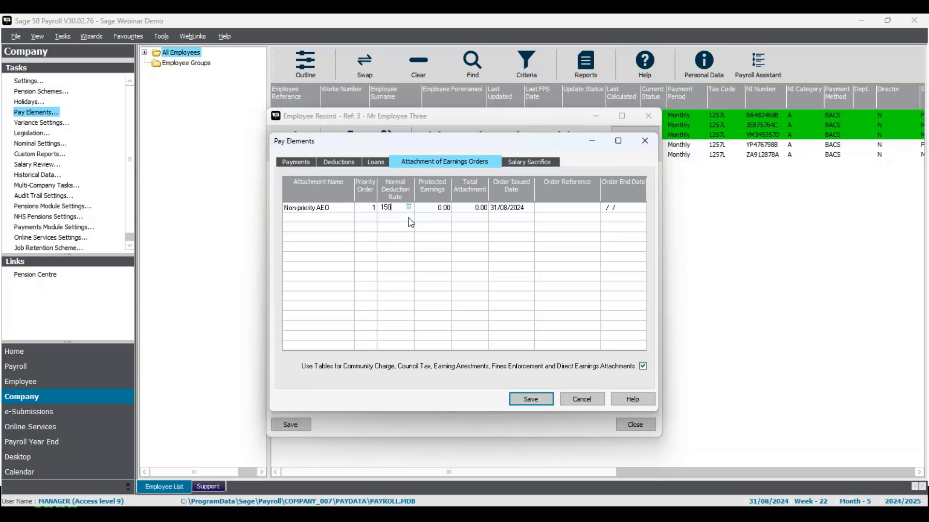
click(432, 211)
text(1000)
click(478, 210)
text(3000)
Change the Non-priority AEO's order issued date and select its order reference for entry.
click(491, 207)
click(491, 207)
text(0)
click(548, 208)
Turn off the use of tables for the third employee's attachments, save the pay elements and close the employee record.
click(643, 367)
click(546, 403)
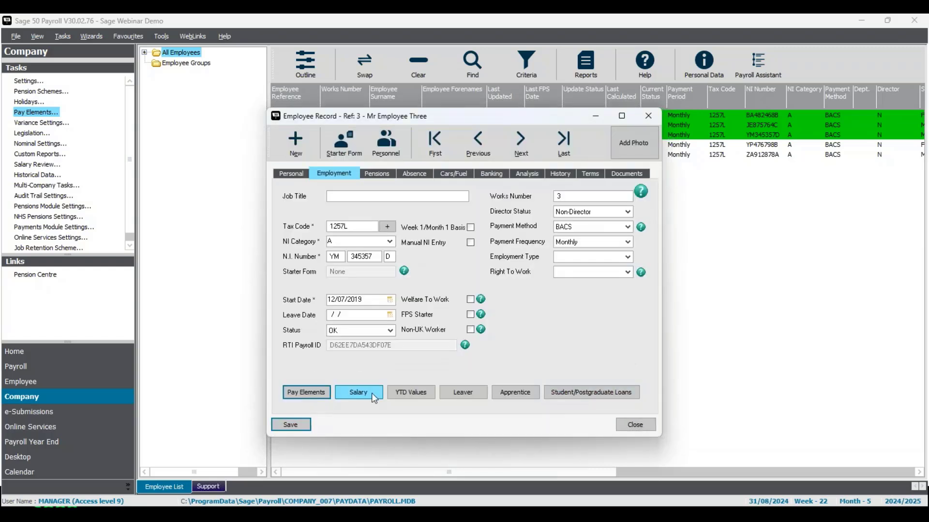
click(639, 428)
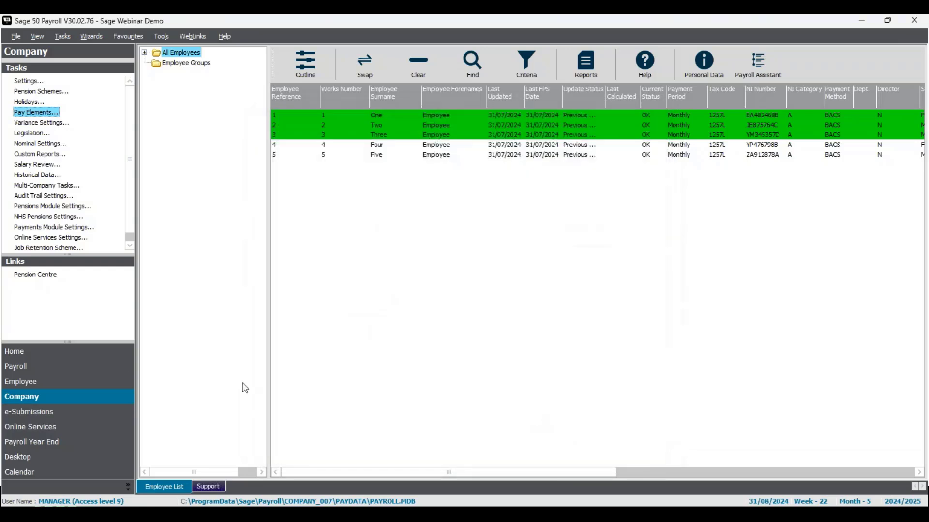
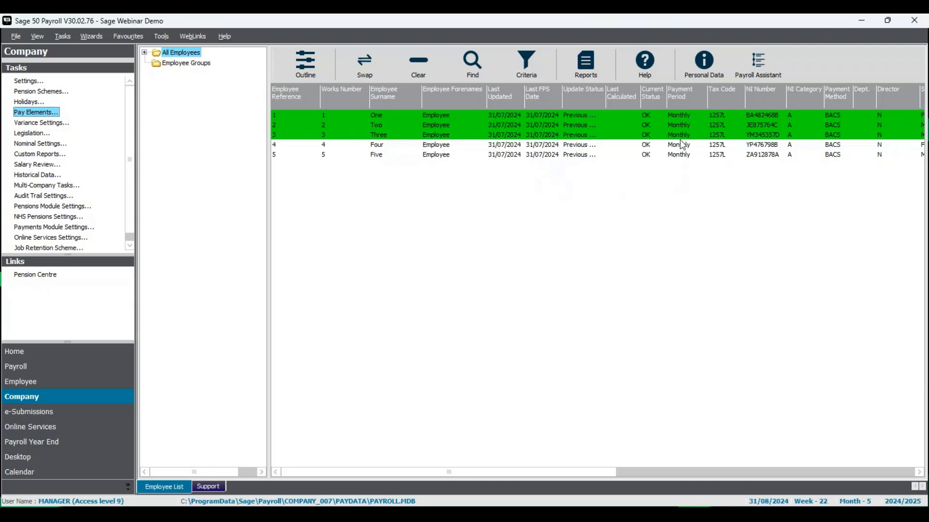
Confirm 31/08/2024 as the payroll process date.
click(71, 372)
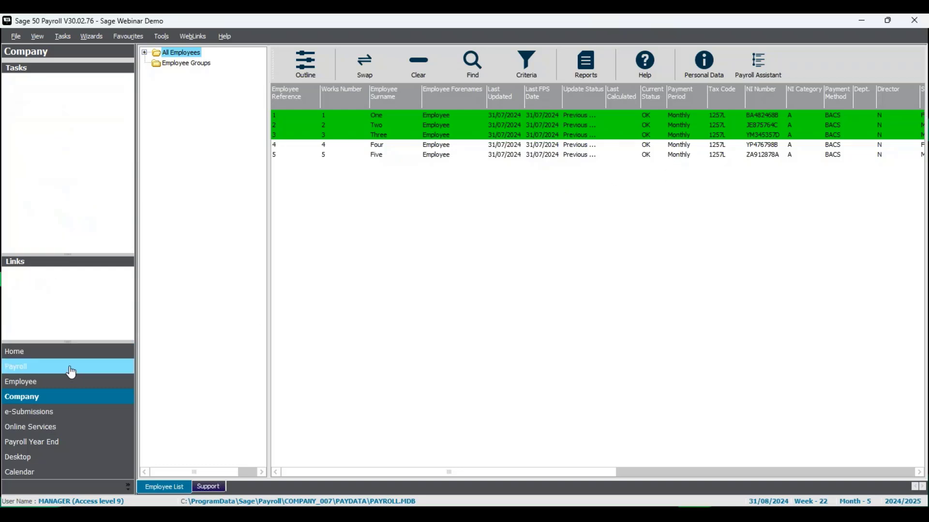
click(63, 81)
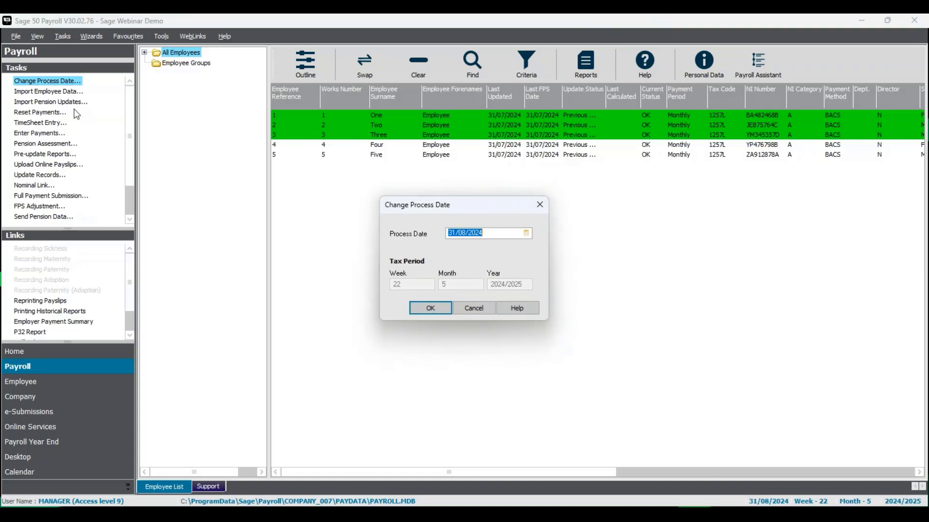
click(494, 234)
click(427, 311)
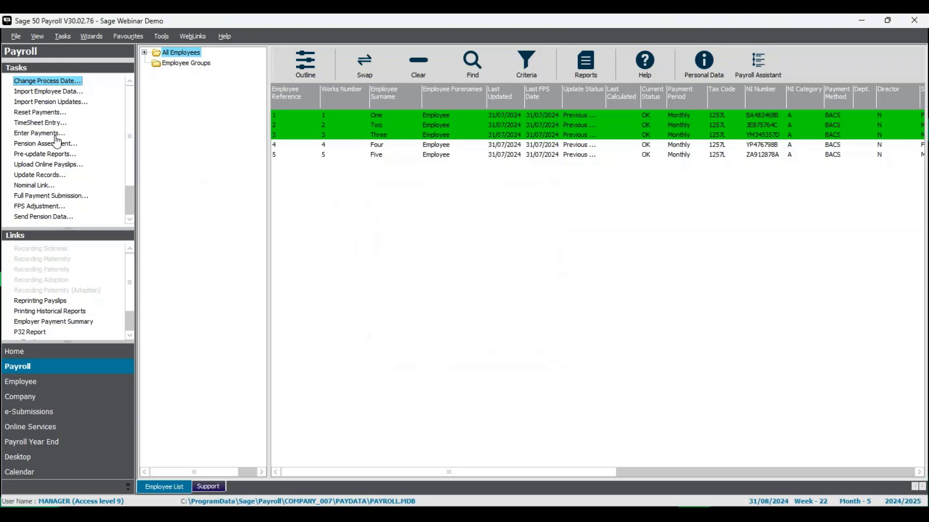
Open payment entry for the selected employees, check the first employee's attachments, save that payment and close payment entry.
double_click(54, 134)
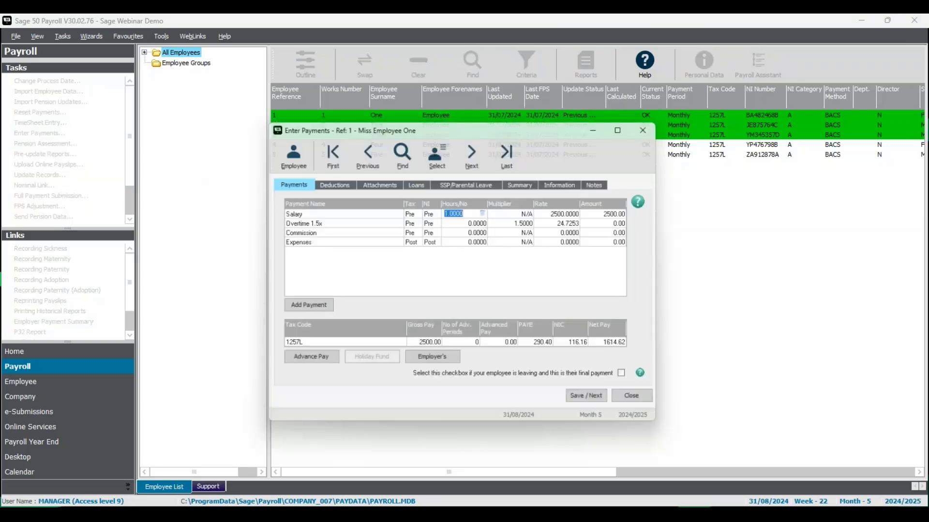
drag(533, 126, 547, 121)
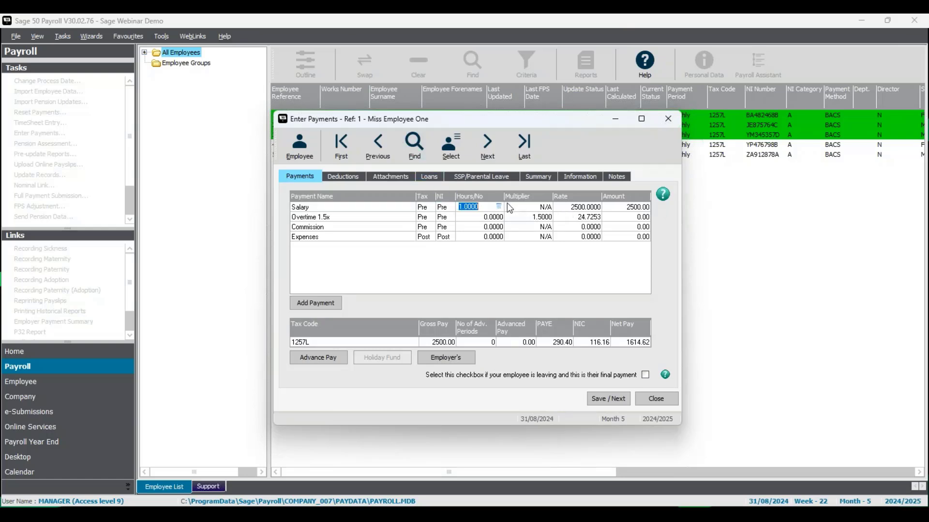
click(396, 181)
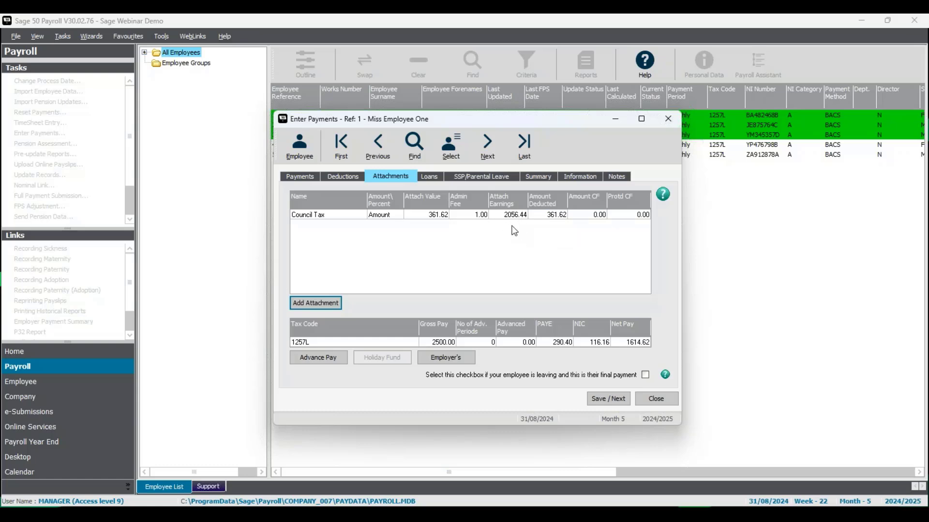
click(605, 400)
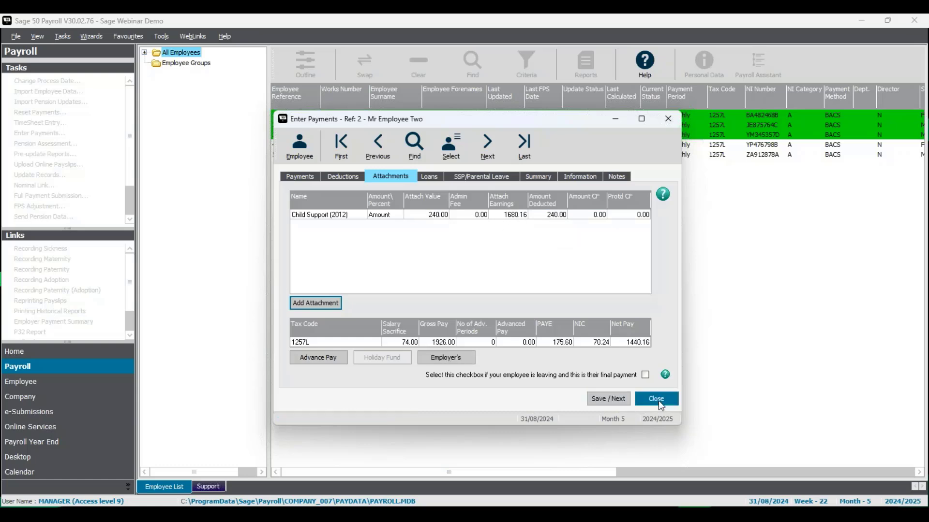
click(658, 400)
Examine the Council Tax attachment deduction rates in the company legislation settings and return to the payroll tasks.
click(74, 400)
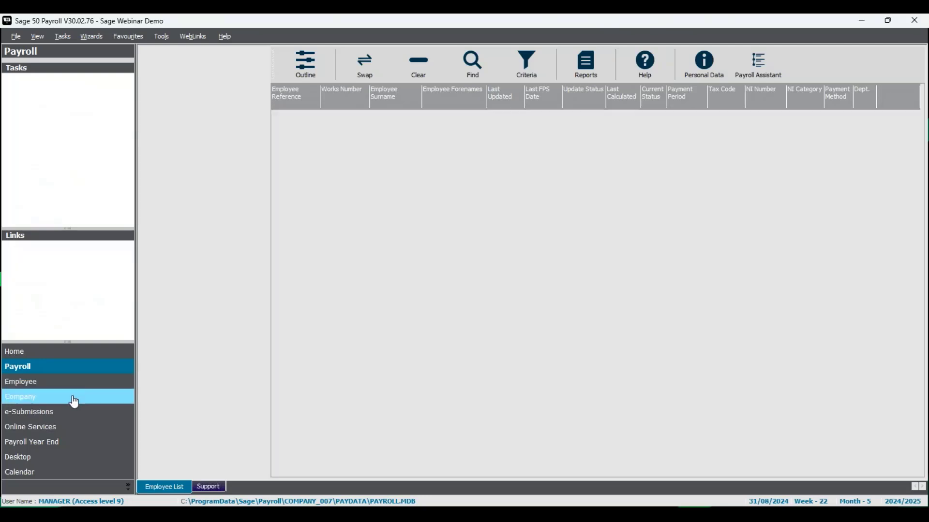
click(36, 135)
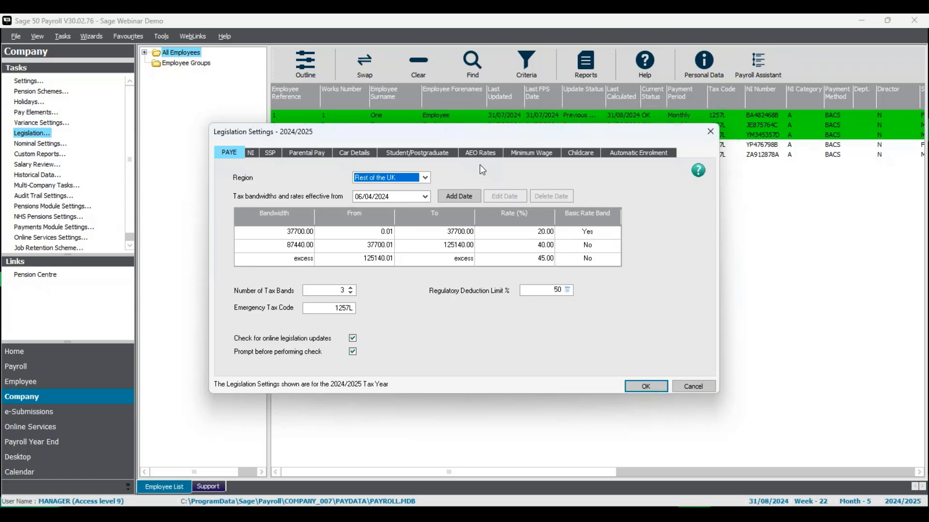
click(484, 152)
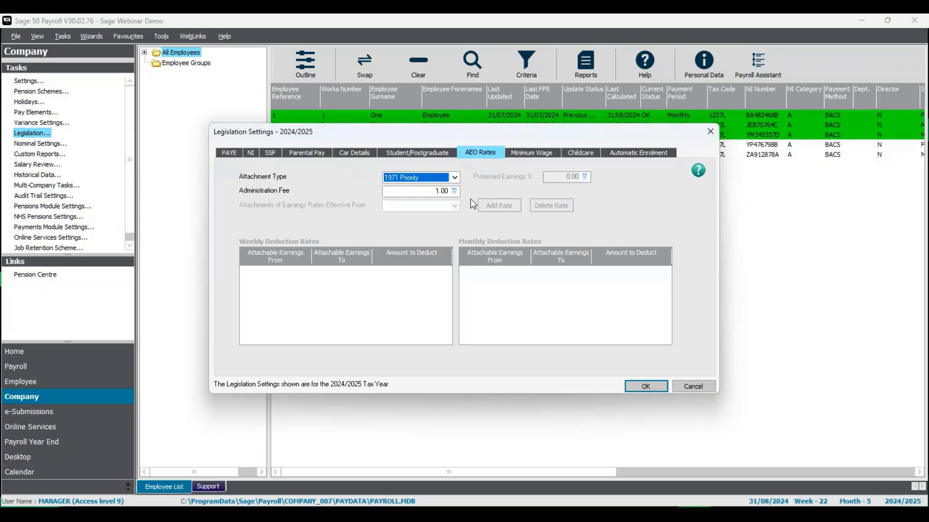
click(455, 178)
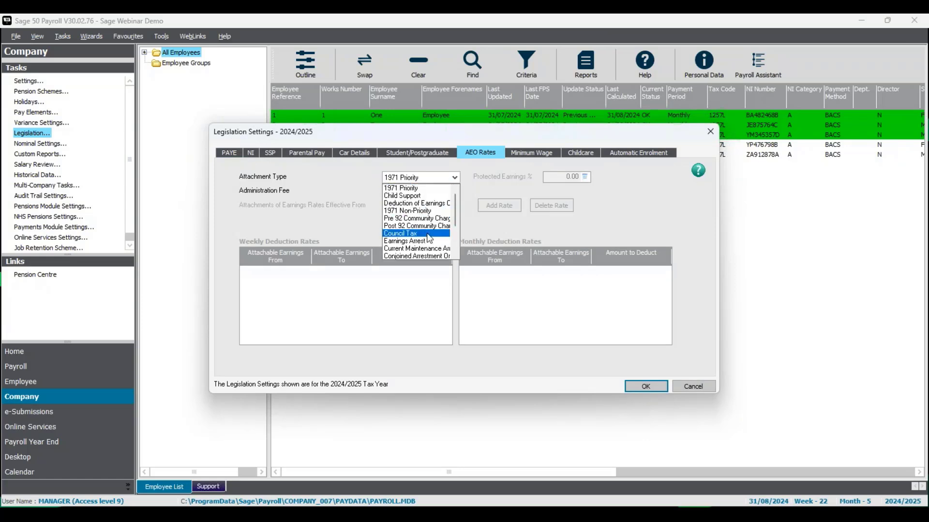
click(417, 233)
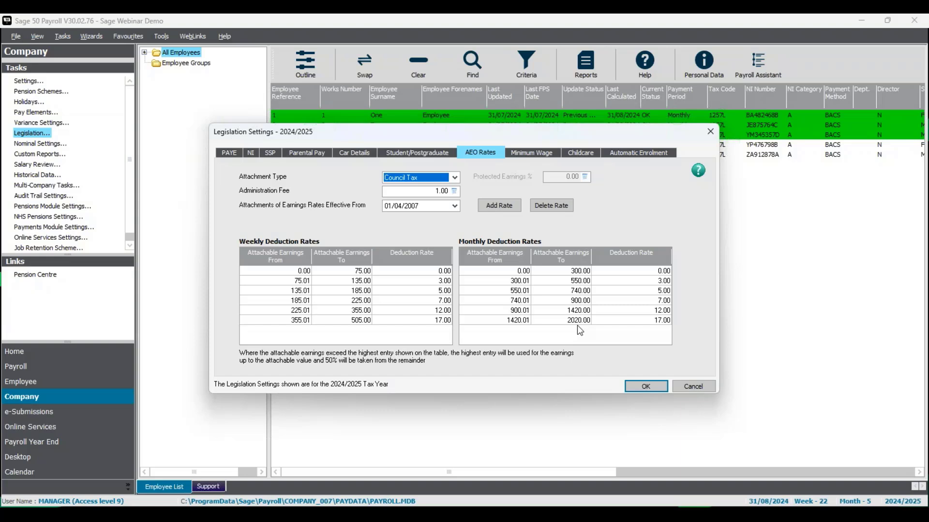
click(656, 388)
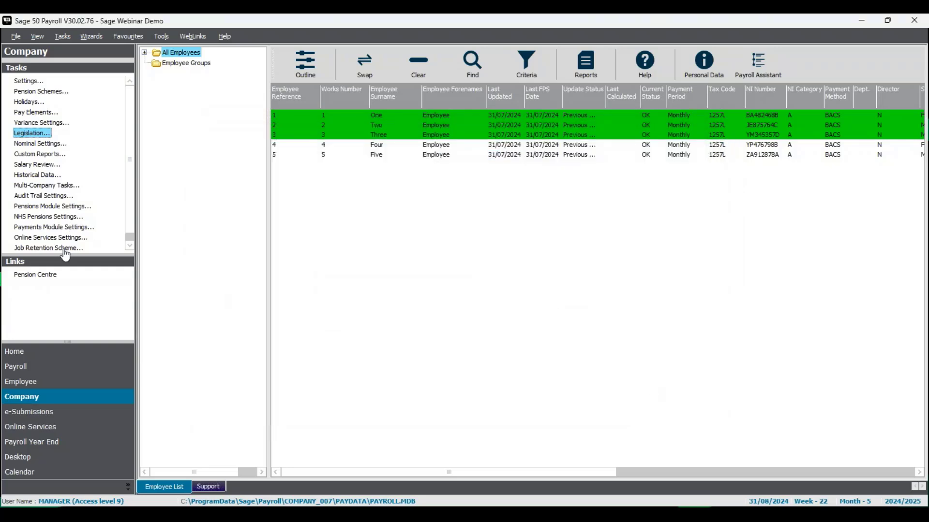
click(53, 368)
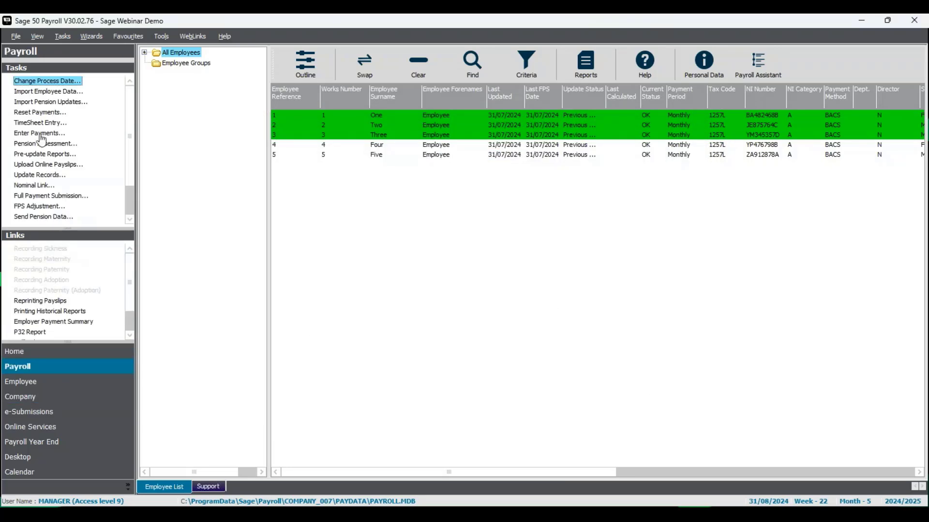
Open payment entry for the selected employees, display the first employee's attachments, and bring up Calculator beside them.
click(40, 134)
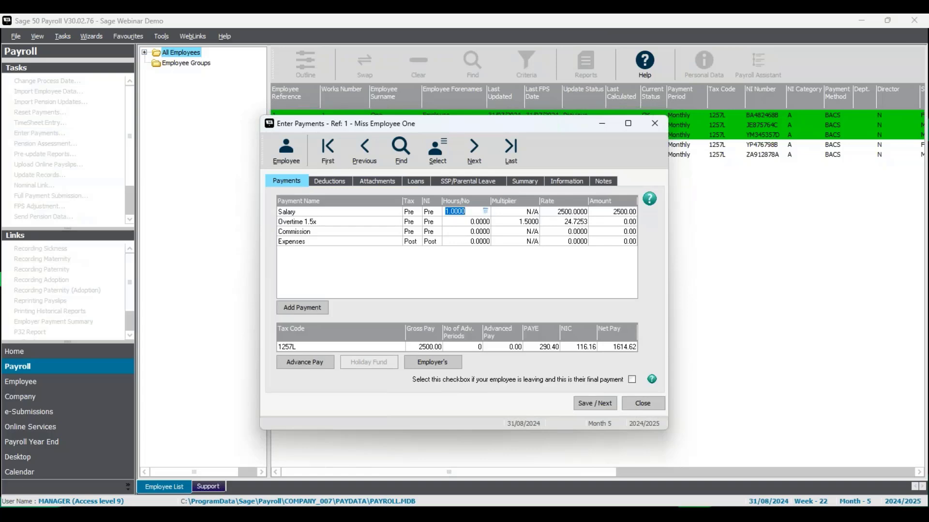
click(378, 182)
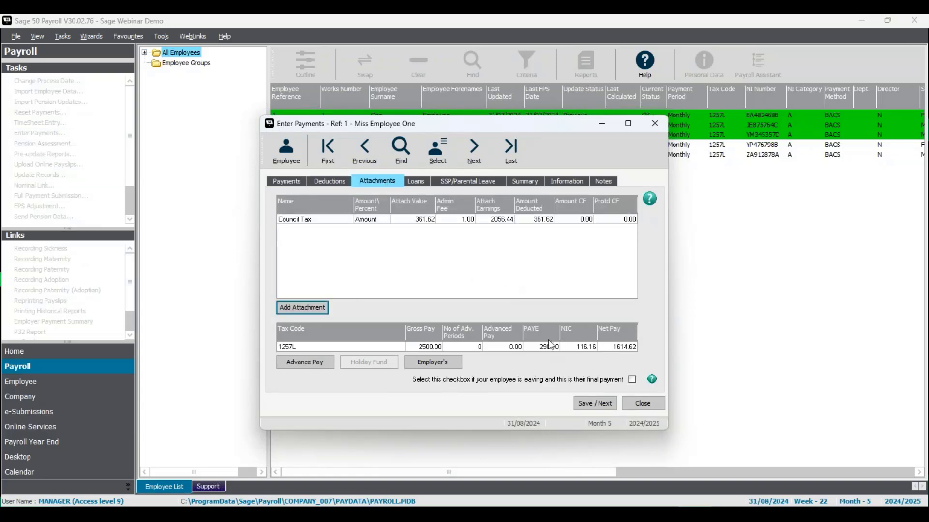
click(613, 512)
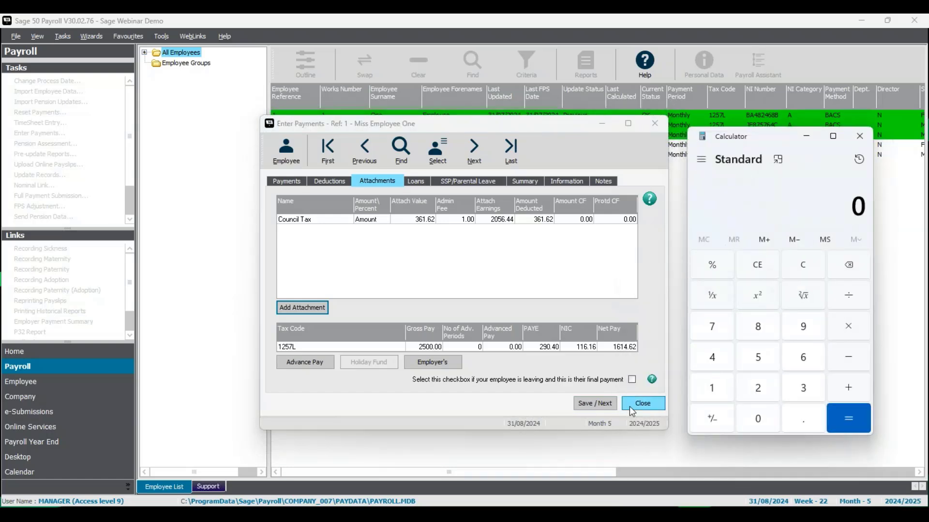
drag(773, 144, 772, 140)
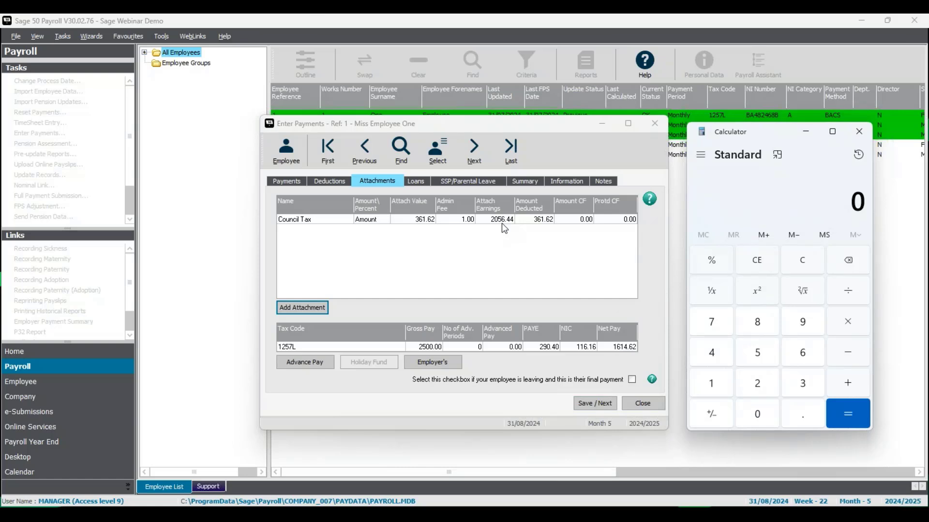
Calculate 2056.44 minus 2020 to find the attachable earnings above the top Council Tax threshold.
click(763, 383)
click(765, 419)
click(760, 355)
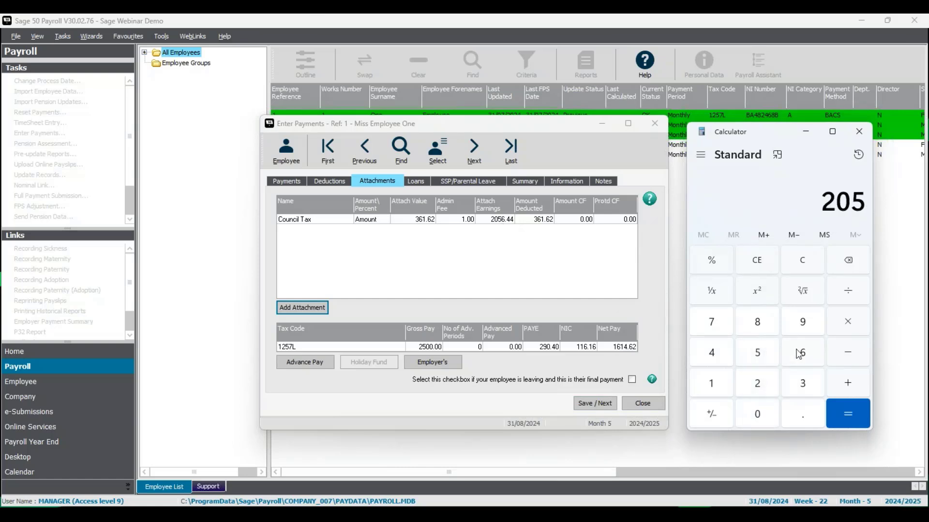
click(802, 349)
click(798, 409)
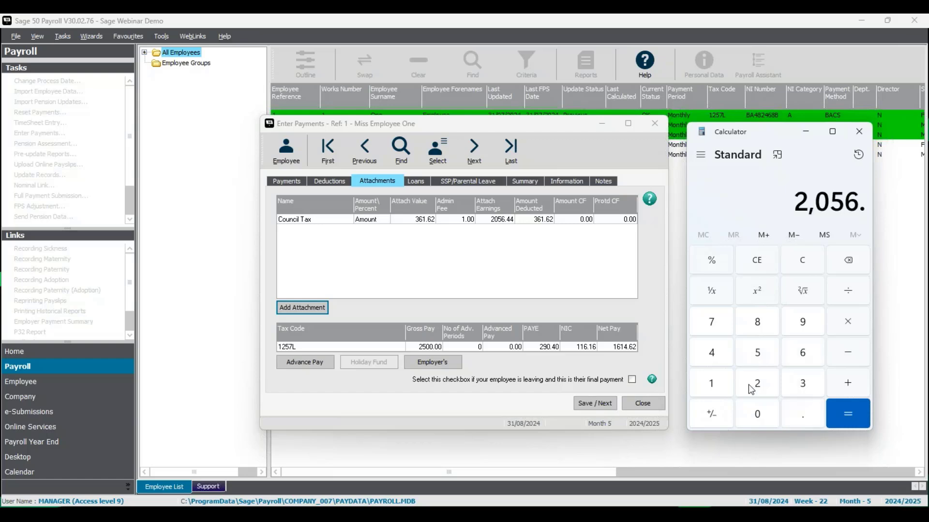
click(711, 353)
click(712, 353)
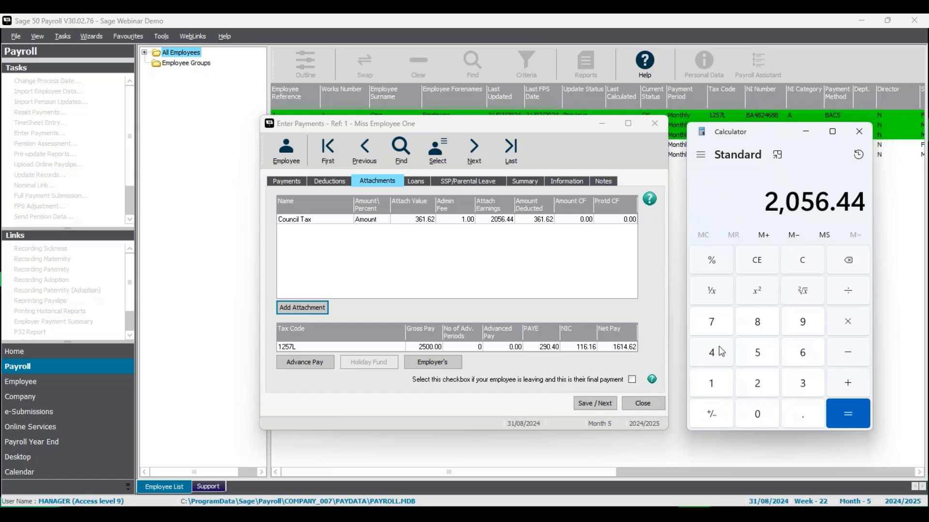
click(848, 353)
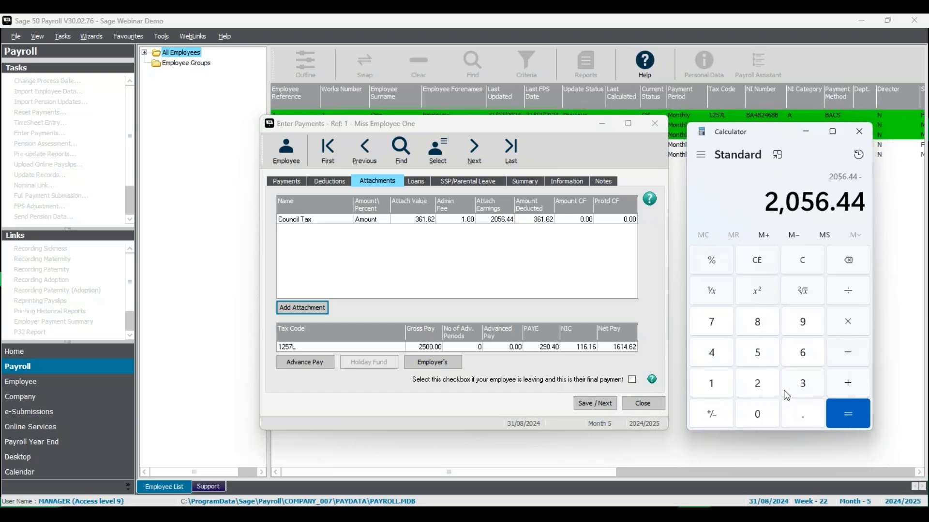
click(757, 386)
click(758, 414)
click(758, 386)
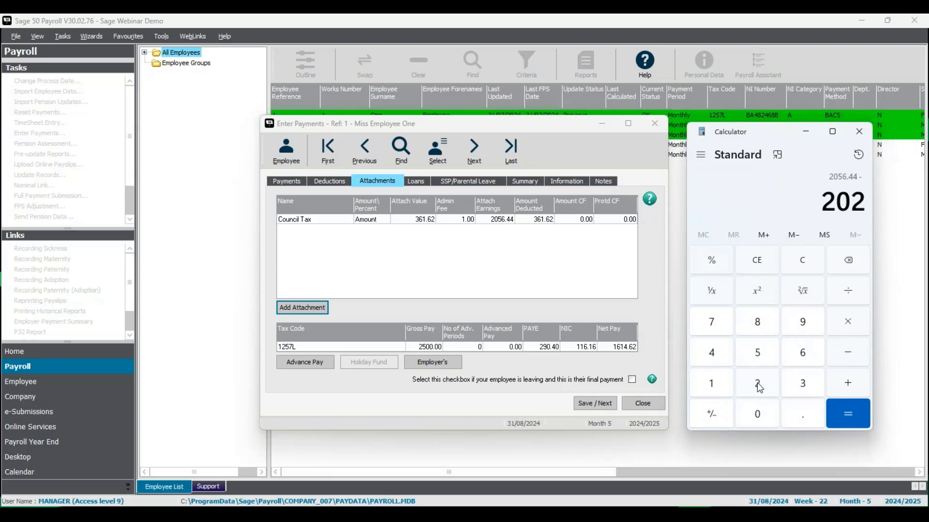
click(758, 414)
click(861, 415)
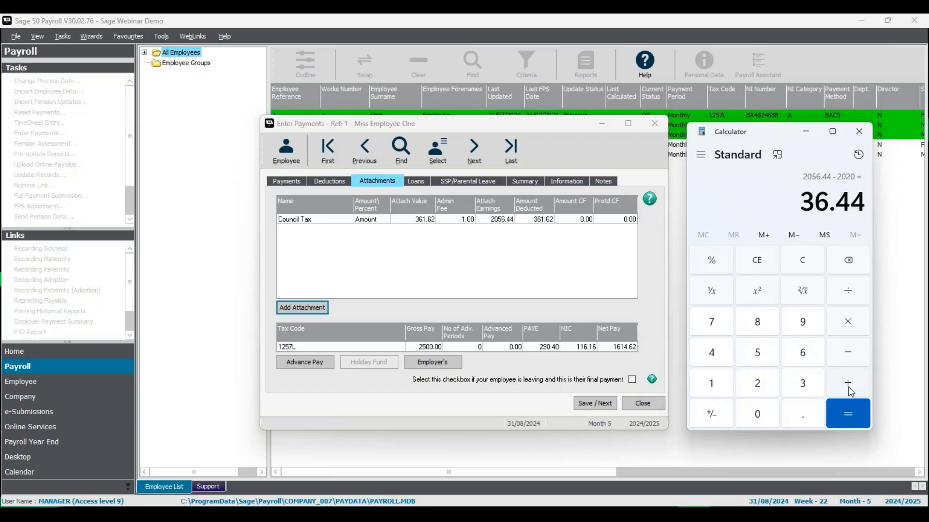
Calculate 50% of the earnings above the threshold from the previous result.
click(848, 323)
click(769, 354)
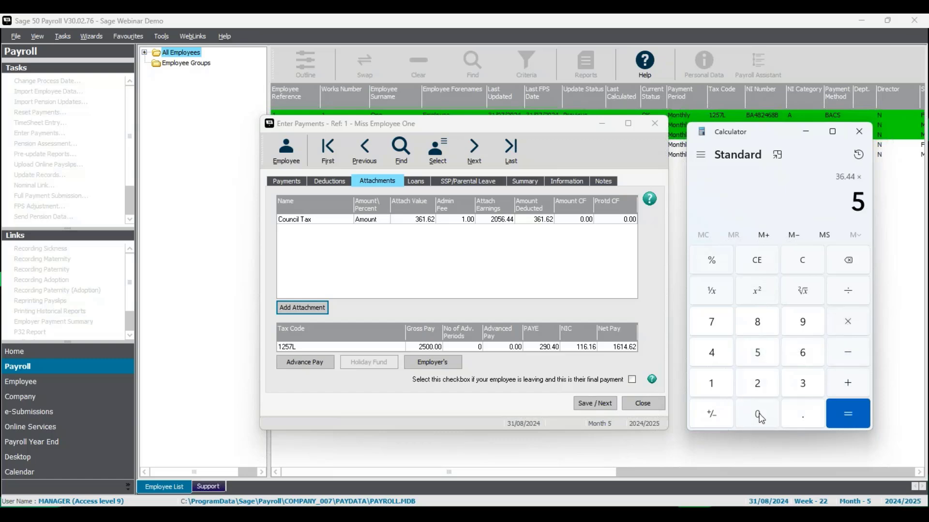
click(757, 414)
click(719, 262)
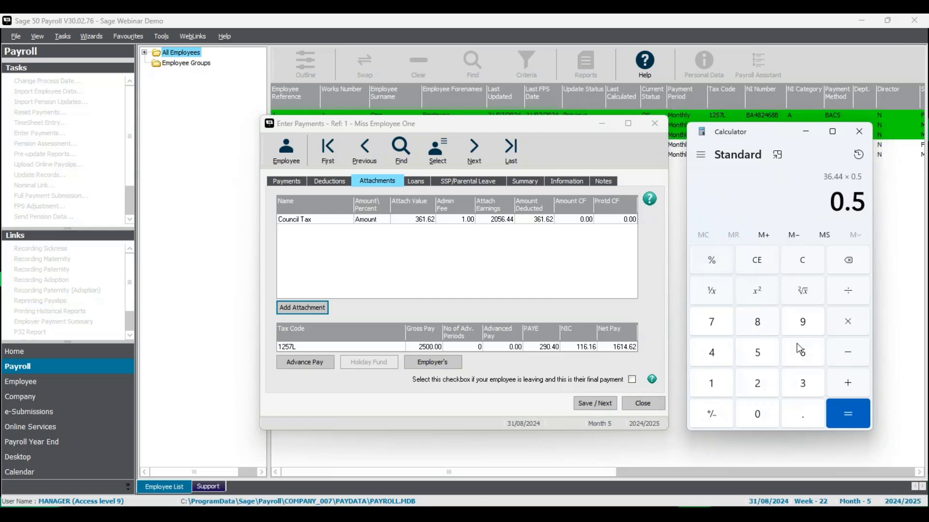
click(846, 421)
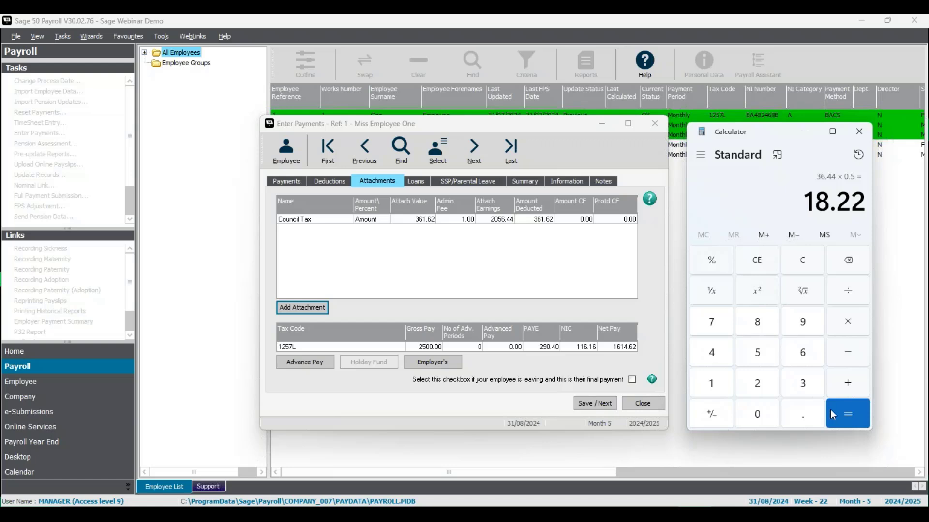
Clear the calculator and work out 17% of 2020 for the lower portion of the Council Tax deduction.
click(799, 264)
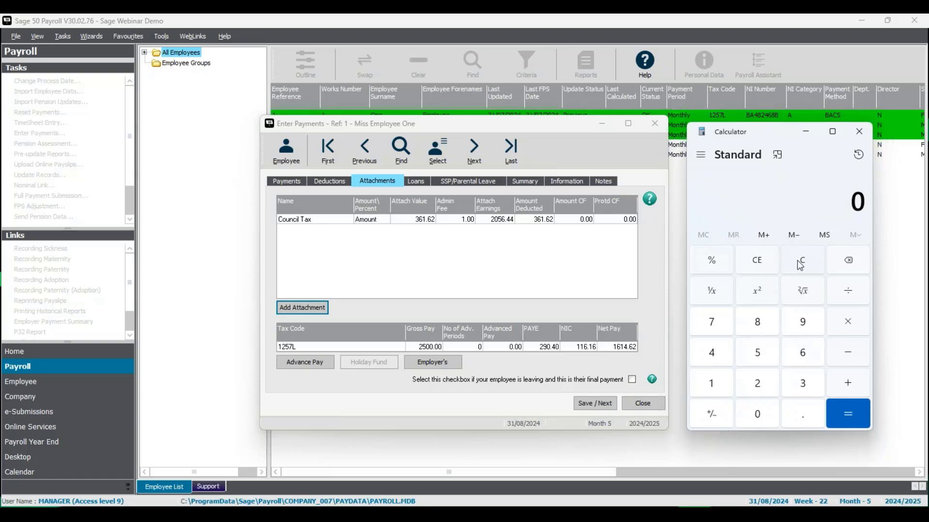
click(759, 387)
click(758, 414)
click(759, 389)
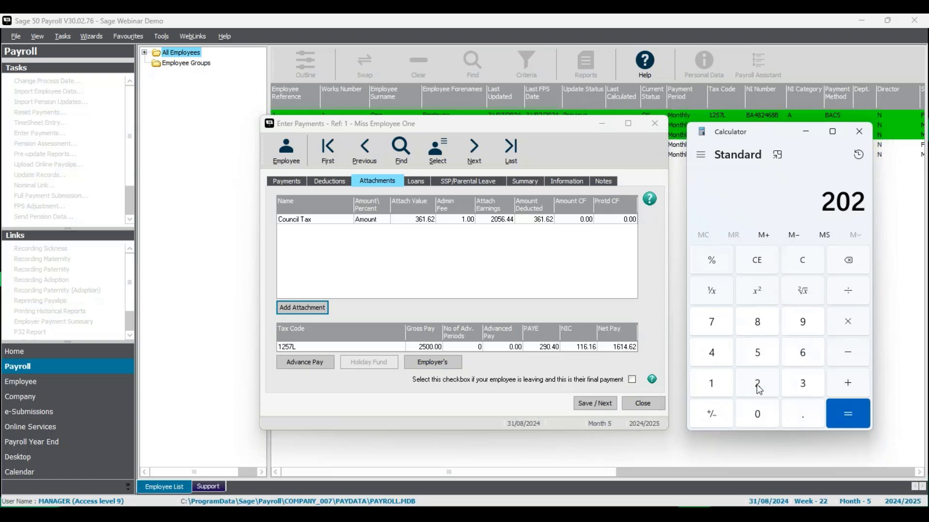
click(758, 414)
click(848, 325)
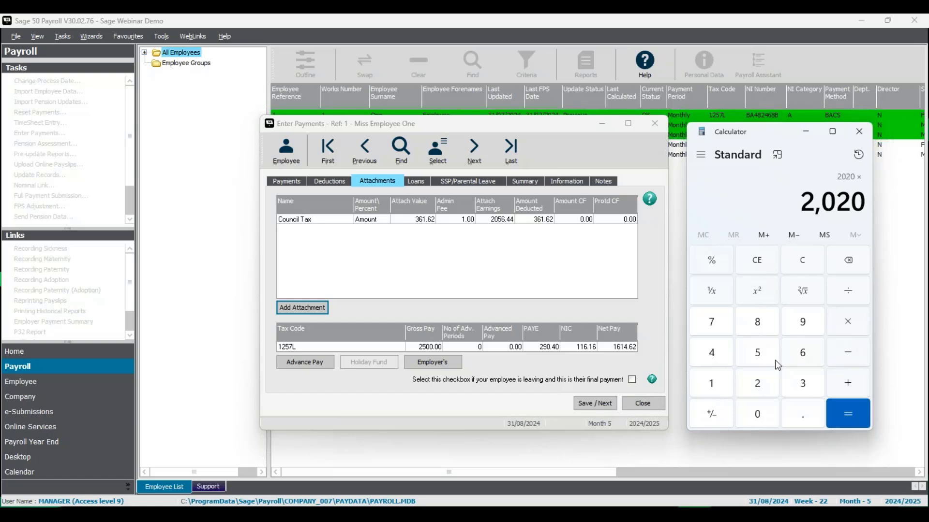
click(725, 387)
click(712, 322)
click(717, 264)
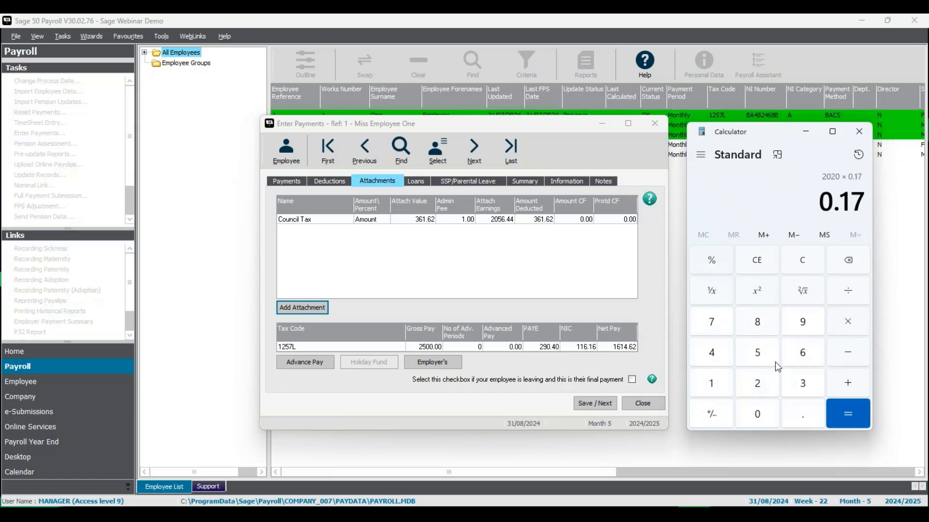
click(835, 410)
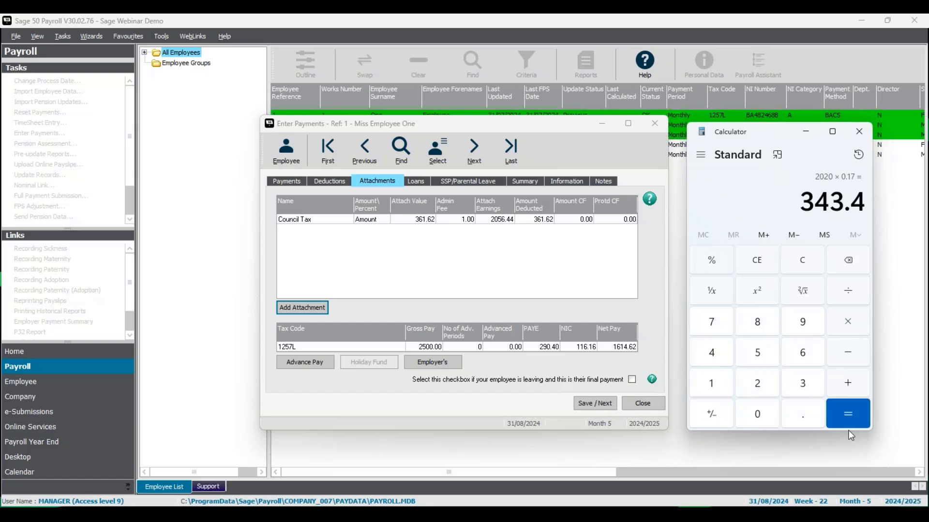
Add 18.22 to the 17% result, compare the sum with the Council Tax amount deducted, and clear the calculator.
click(850, 382)
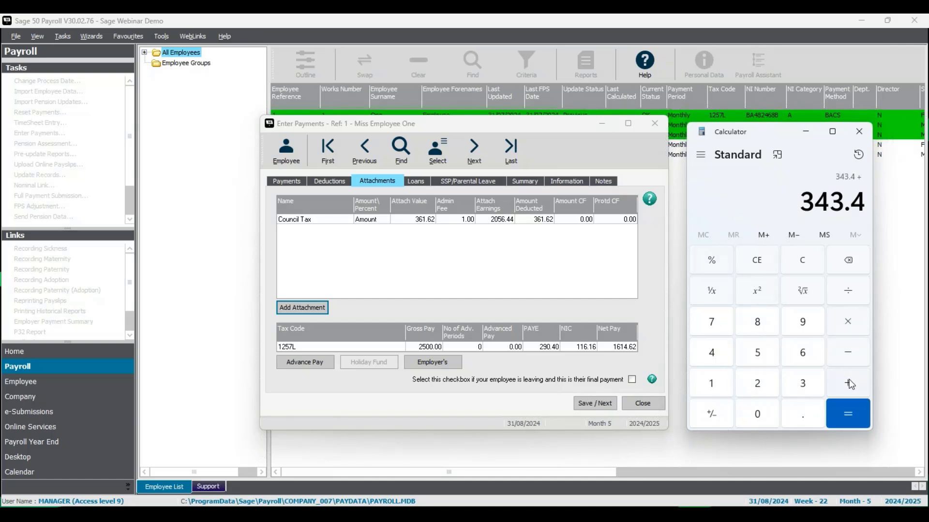
click(721, 386)
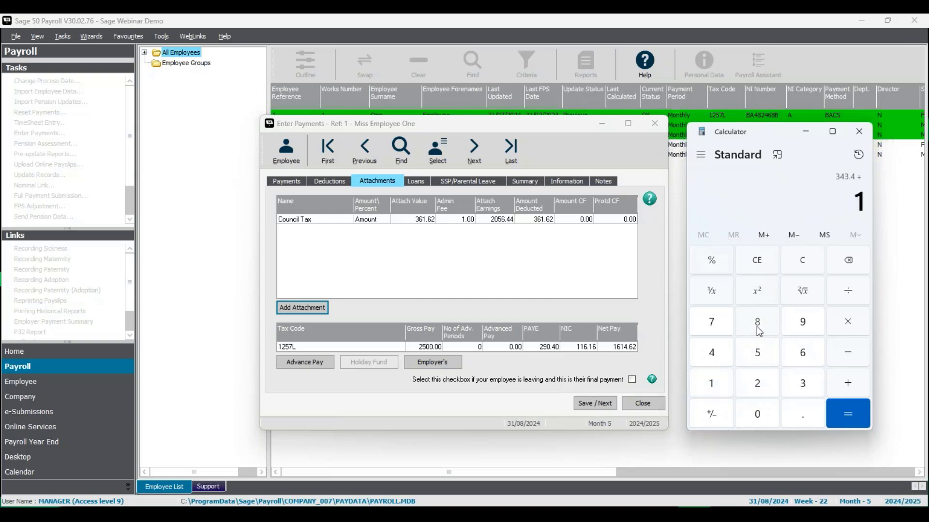
click(757, 323)
click(796, 416)
click(759, 380)
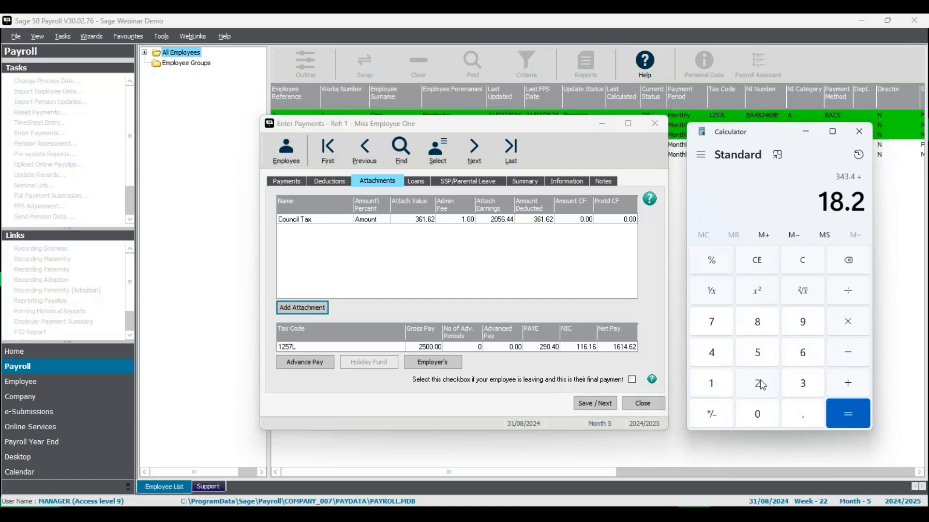
click(760, 380)
click(842, 412)
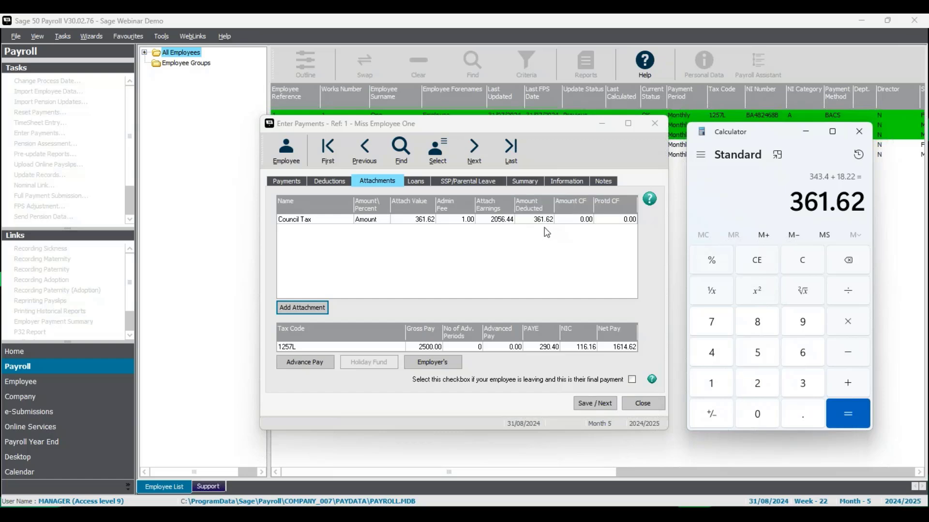
click(802, 265)
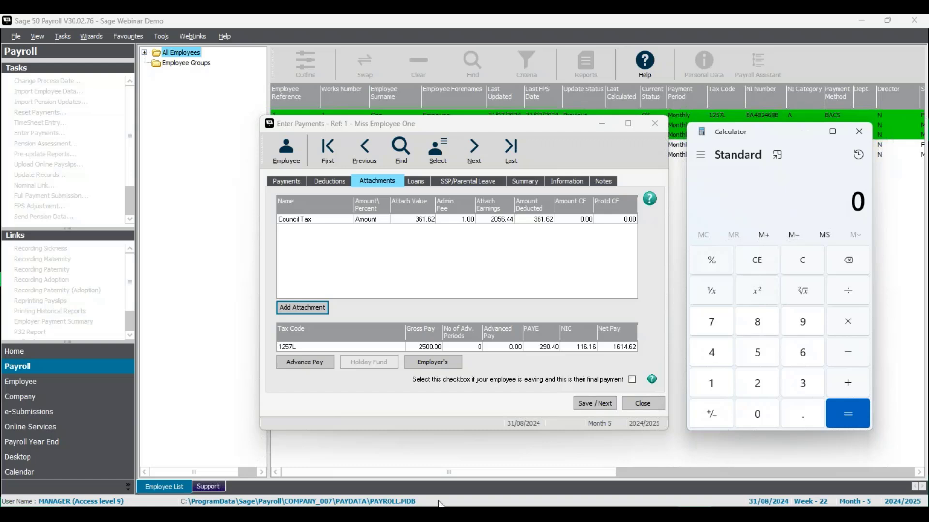
Save the first employee's payment and check the Child Support (2012) attachment of the second employee.
click(596, 403)
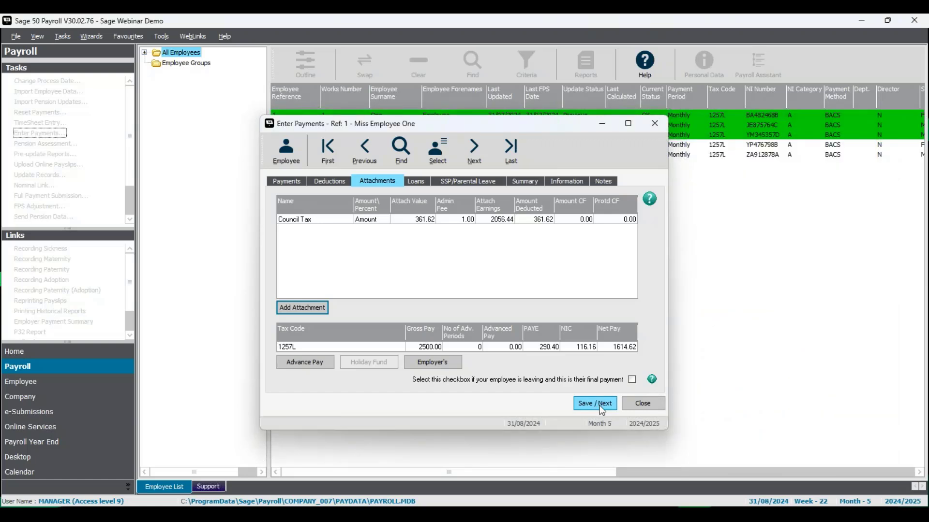
click(600, 408)
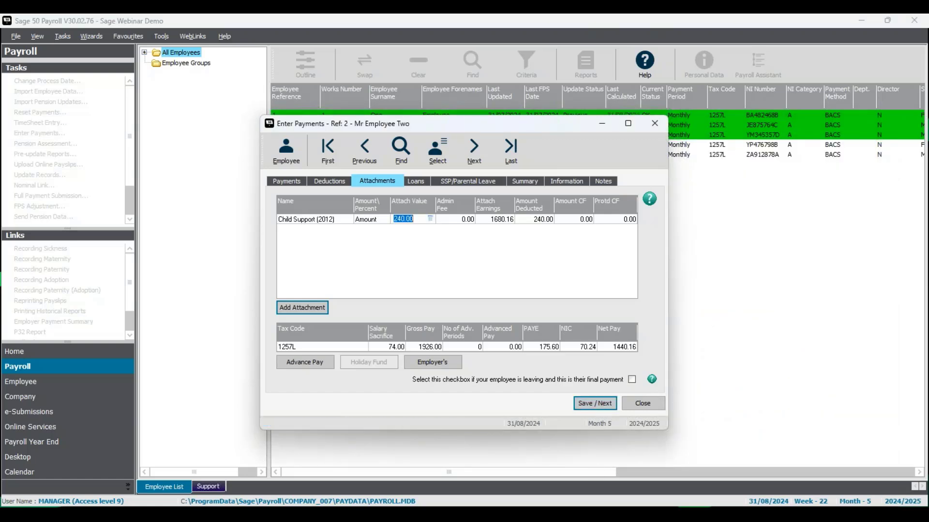
key(alt+Tab)
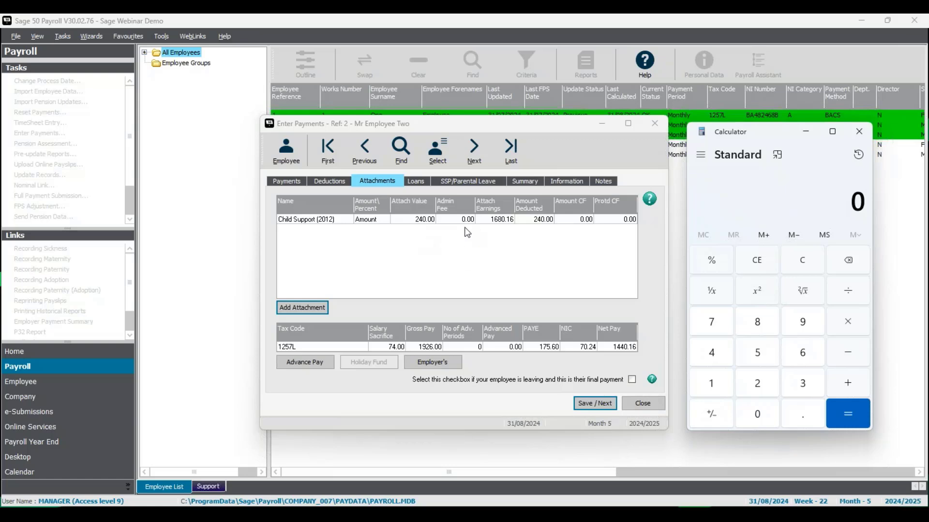
click(538, 239)
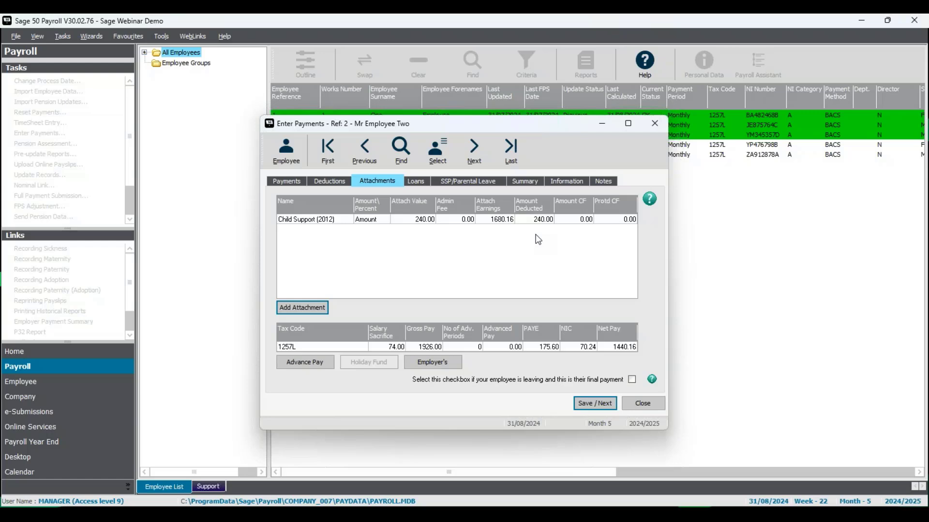
Set the second employee's Salary hours/number to 0 in the payments.
click(290, 183)
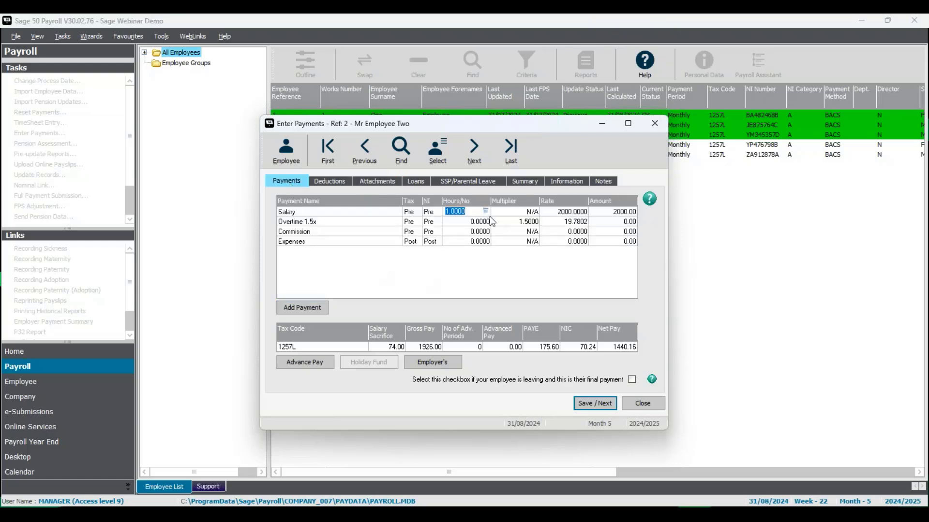
text(0)
key(Tab)
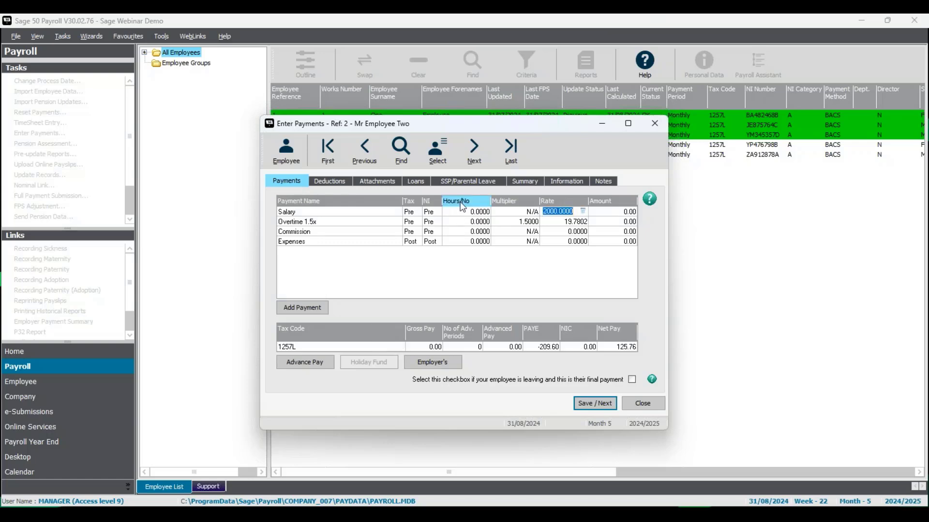
Record SSP sickness for the second employee from 01/08/2024 to 31/08/2024 without a comment, and return to the attachments.
click(463, 181)
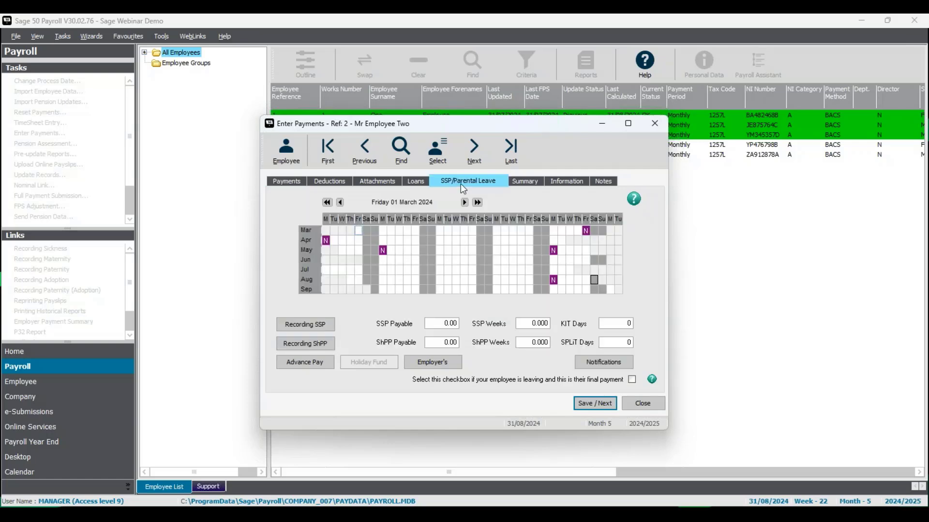
drag(350, 280, 597, 283)
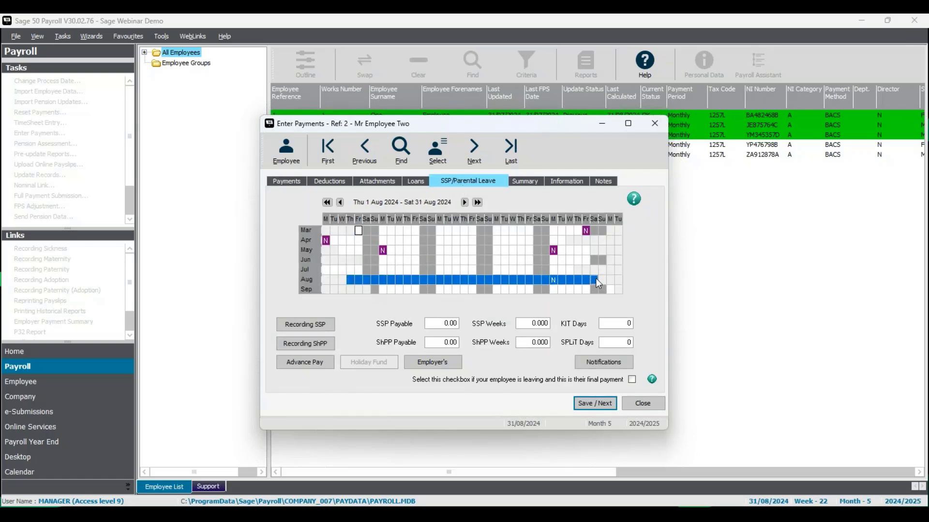
right_click(589, 280)
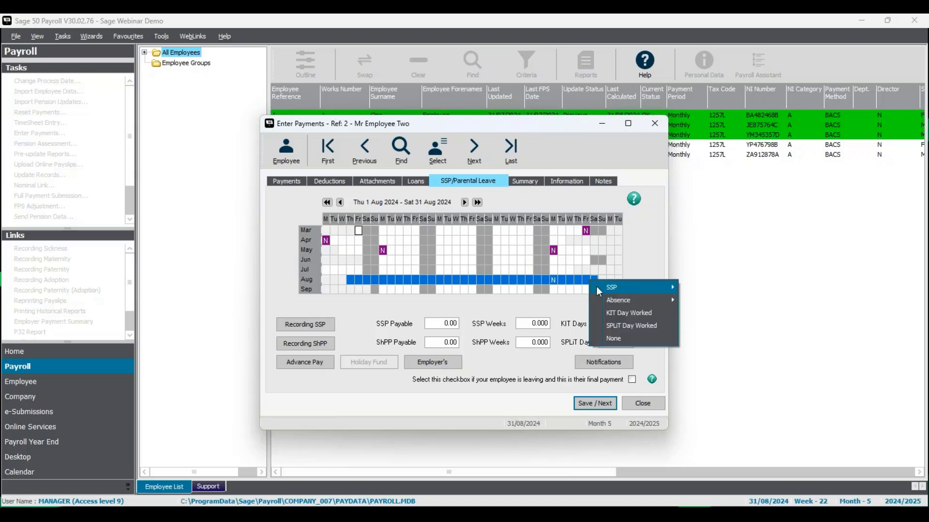
mouse_move(599, 289)
click(693, 286)
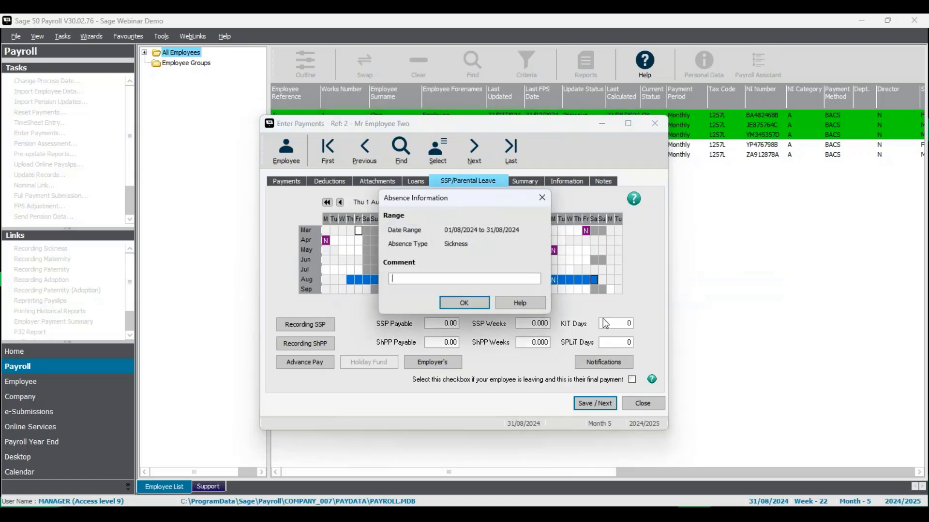
click(464, 303)
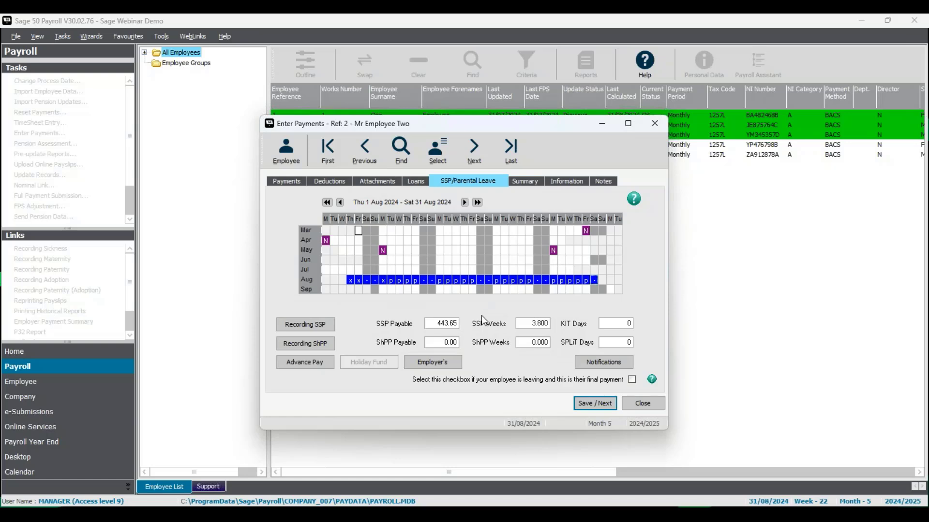
click(373, 182)
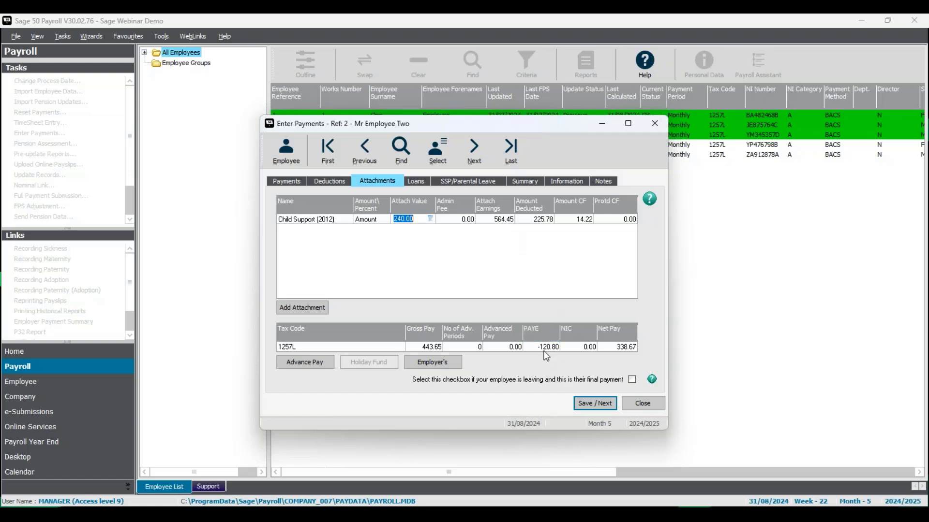
Calculate 60% of the attachable earnings of 564.45, compare the result with the second employee's net pay, and clear the calculator.
click(576, 485)
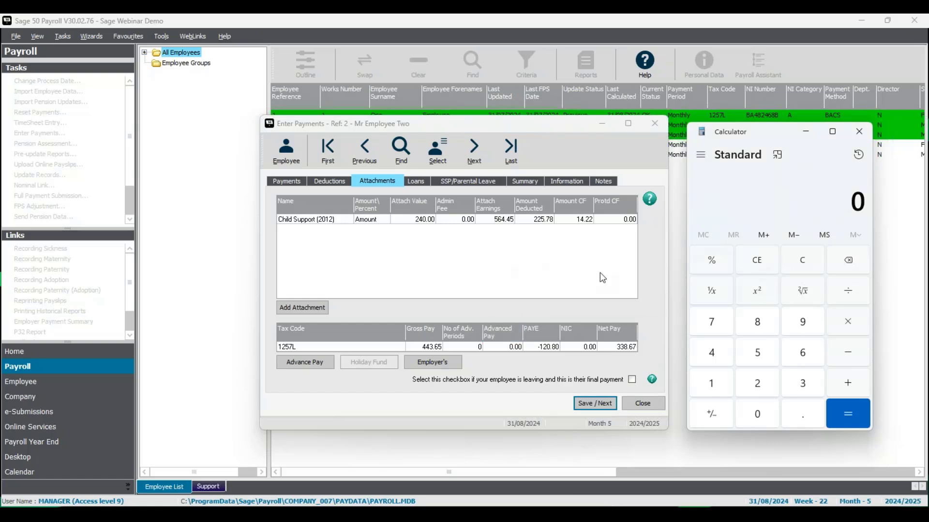
click(754, 352)
click(797, 353)
click(724, 356)
click(797, 411)
click(711, 354)
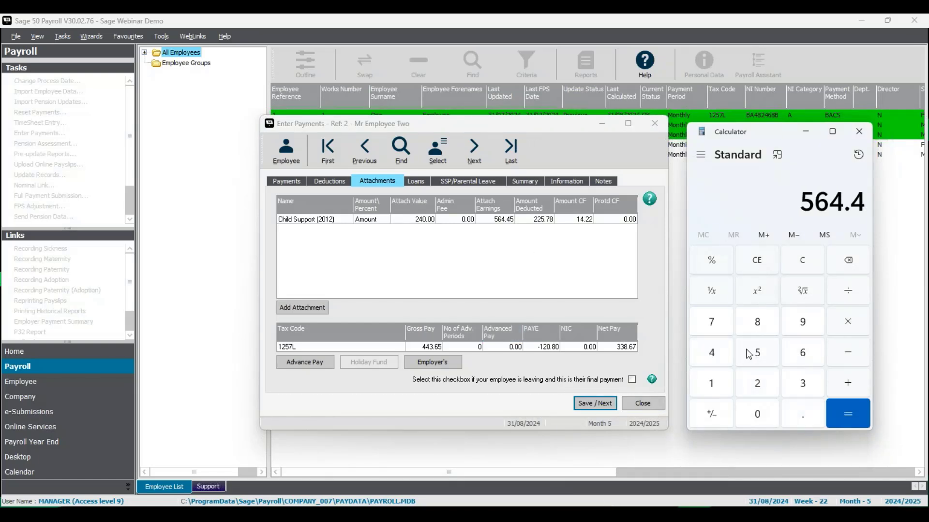
click(757, 352)
click(846, 322)
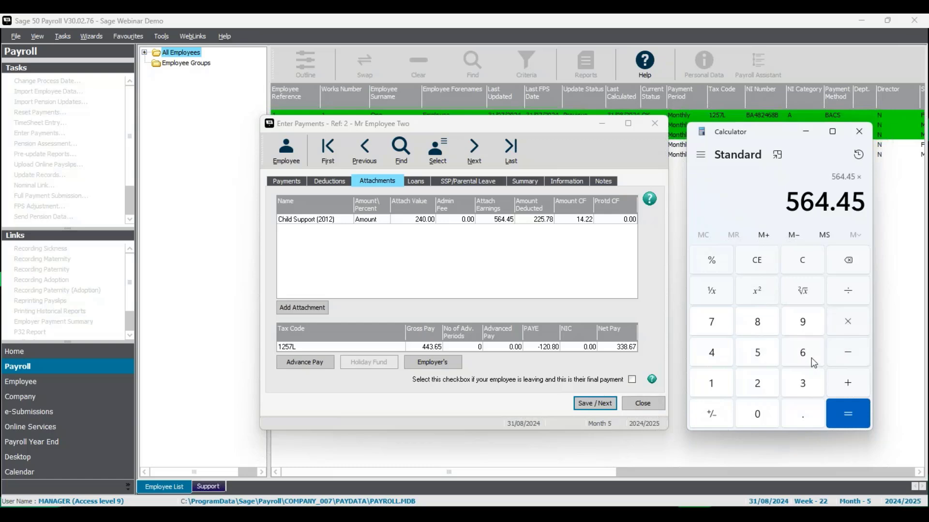
click(814, 362)
click(753, 416)
click(713, 262)
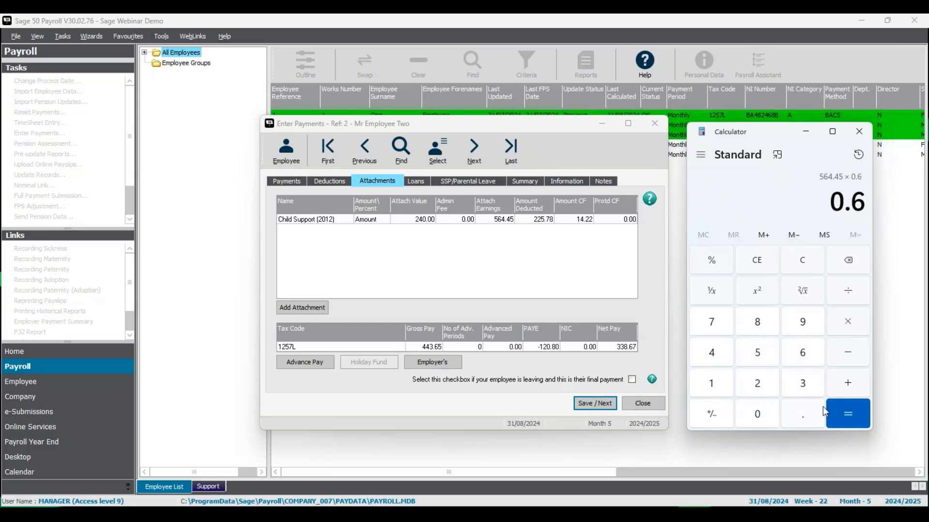
click(847, 415)
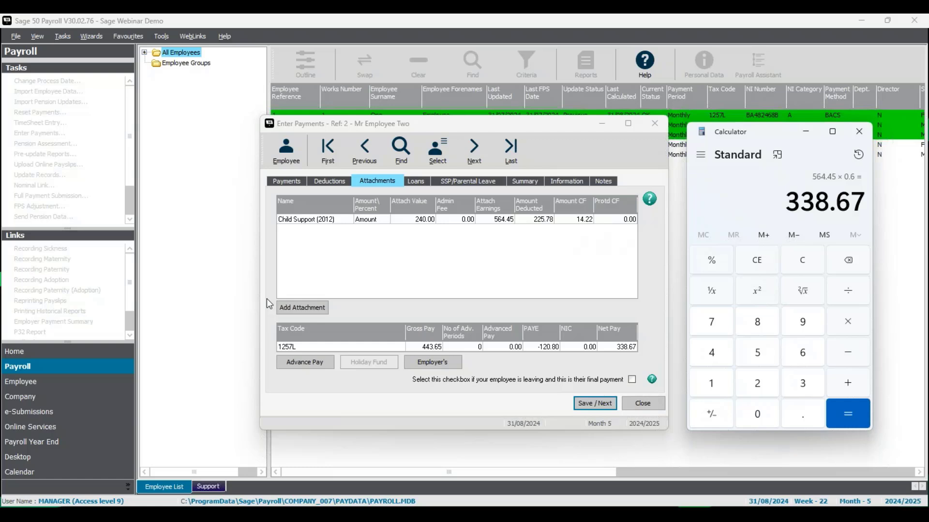
click(797, 266)
Save the second employee's payment, accept the tax refund, and check the third employee's Non-priority AEO attachment with the calculator at hand.
click(596, 405)
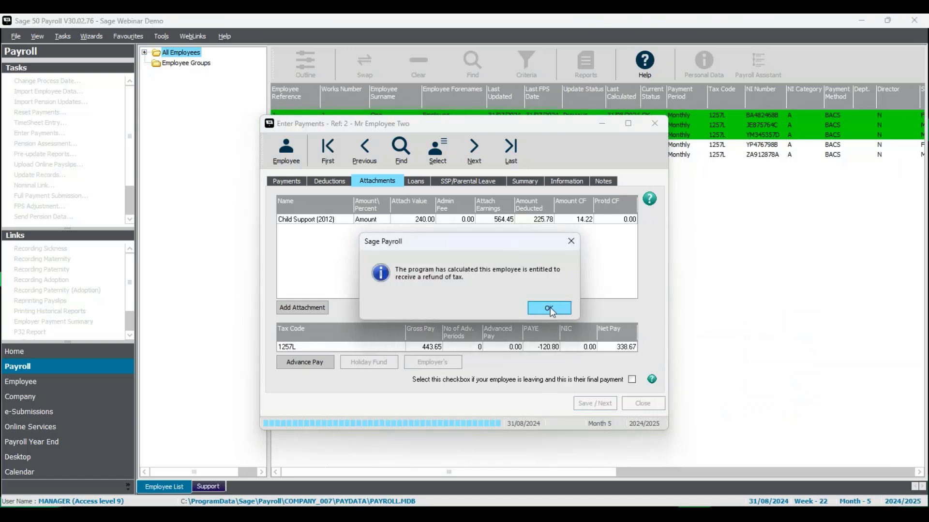
click(549, 307)
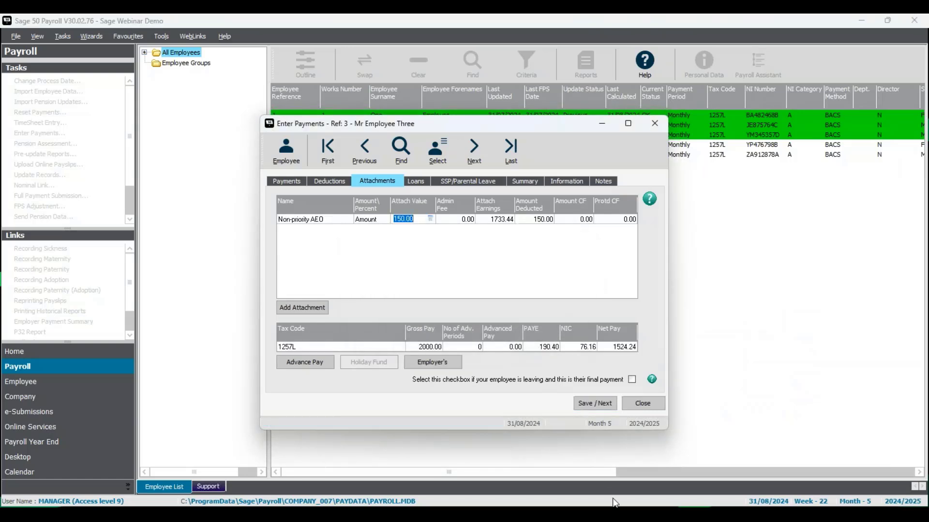
mouse_move(619, 520)
click(618, 462)
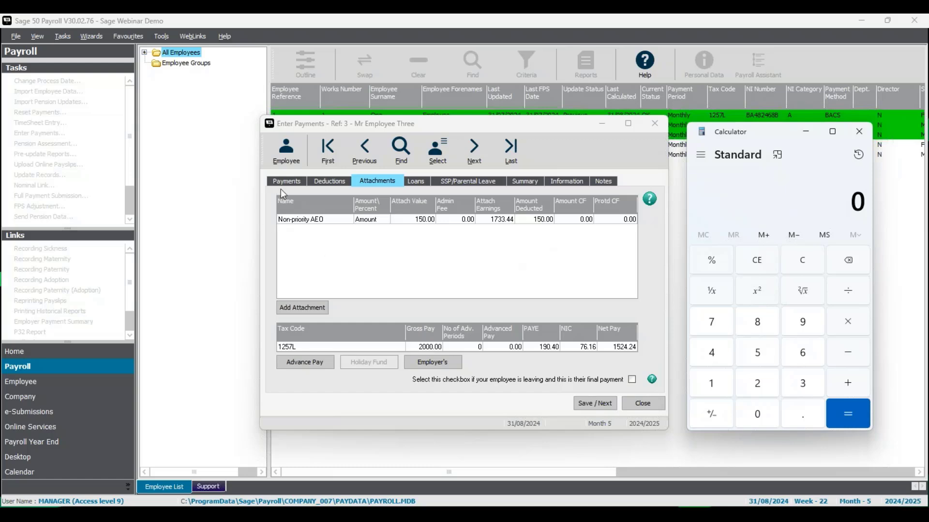
Set the third employee's Salary rate to 1000 in the payments and return to the attachments to check the Non-priority AEO deduction.
click(296, 188)
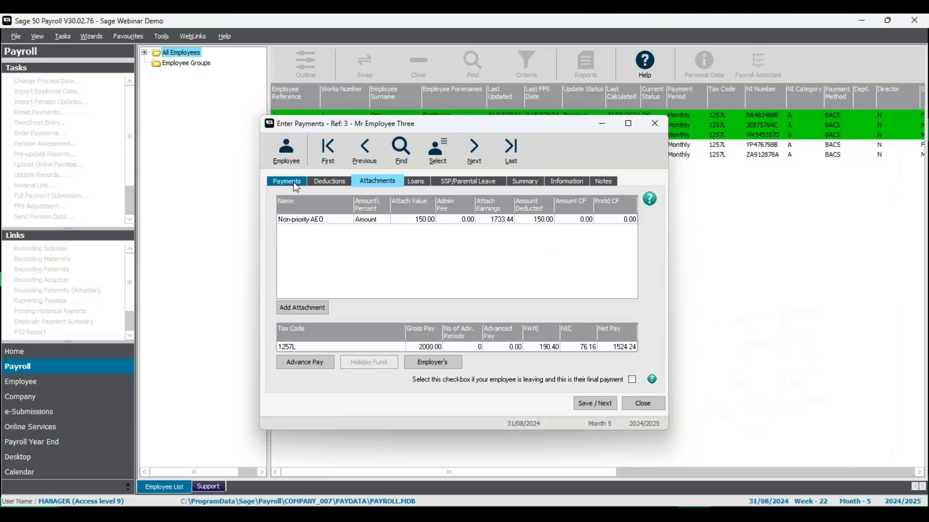
click(295, 180)
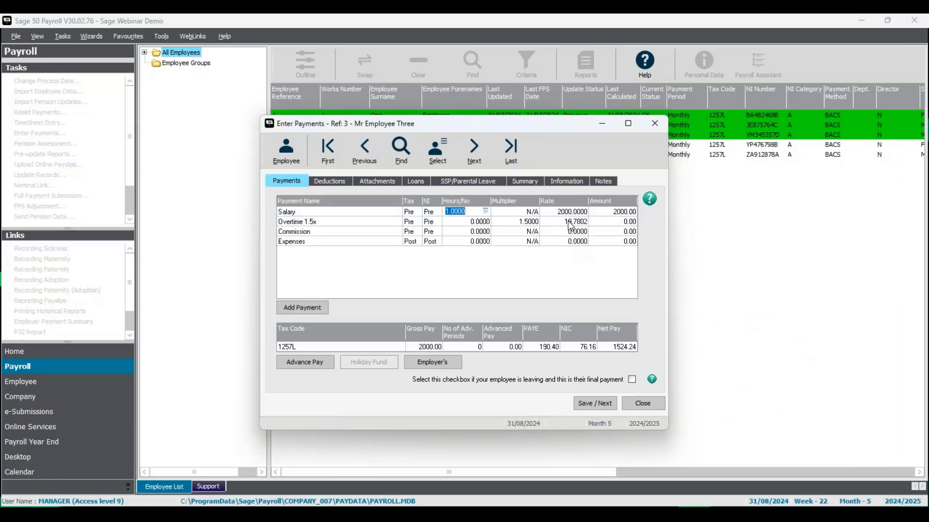
key(Tab)
text(1000)
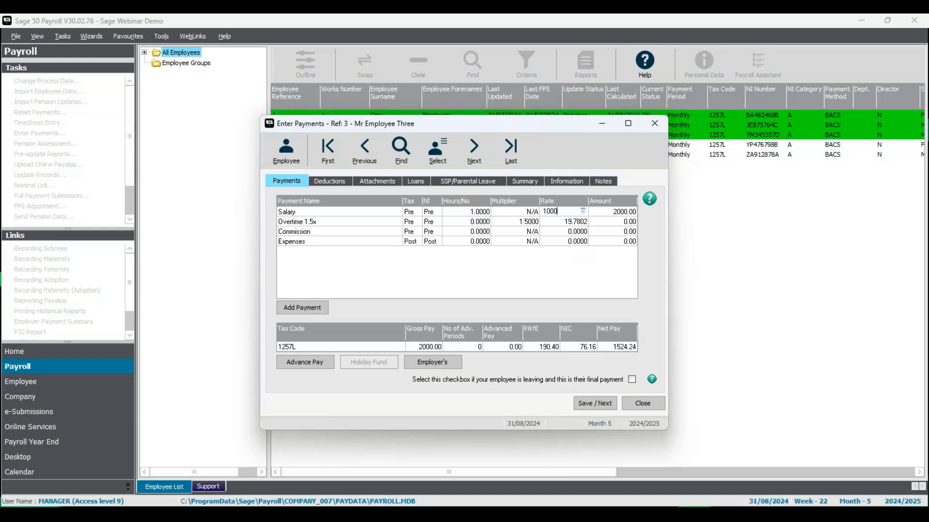
key(Tab)
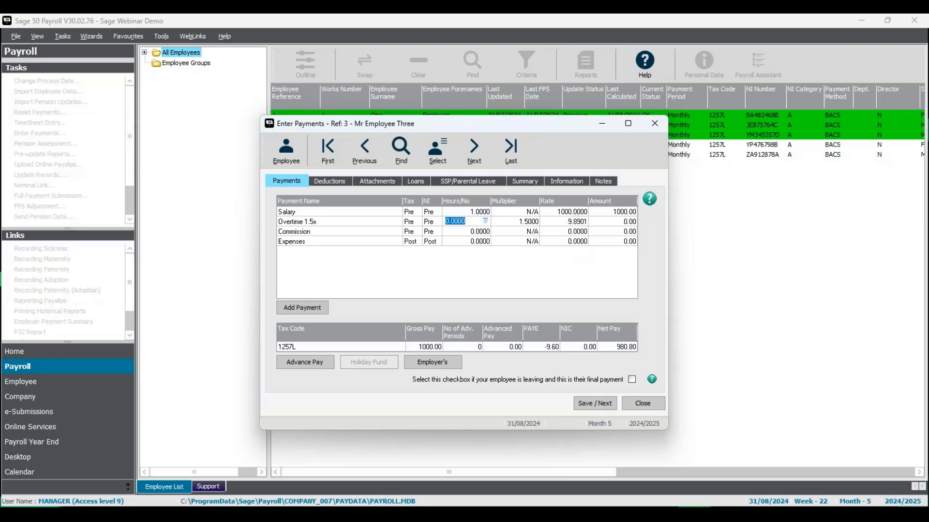
click(388, 182)
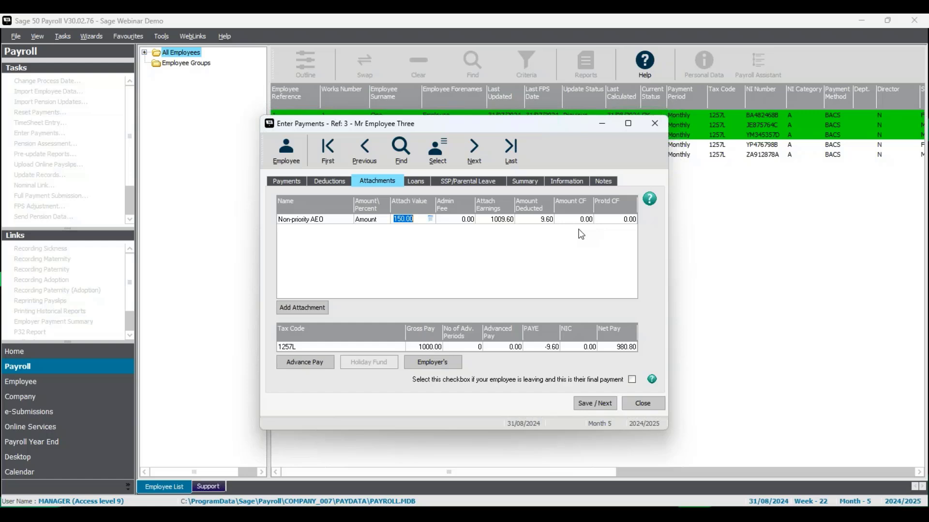
Save the third employee's payment, accept the tax refund, and close the payment entry.
click(595, 404)
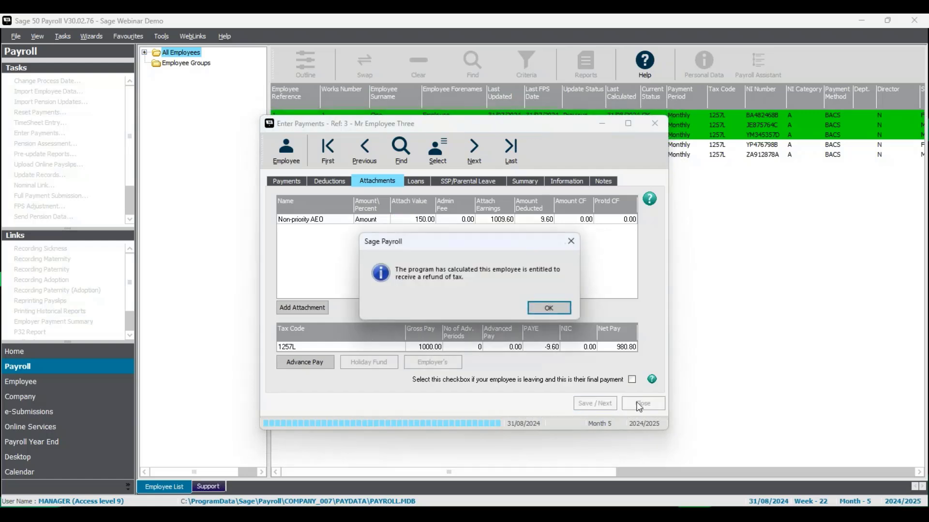
click(549, 309)
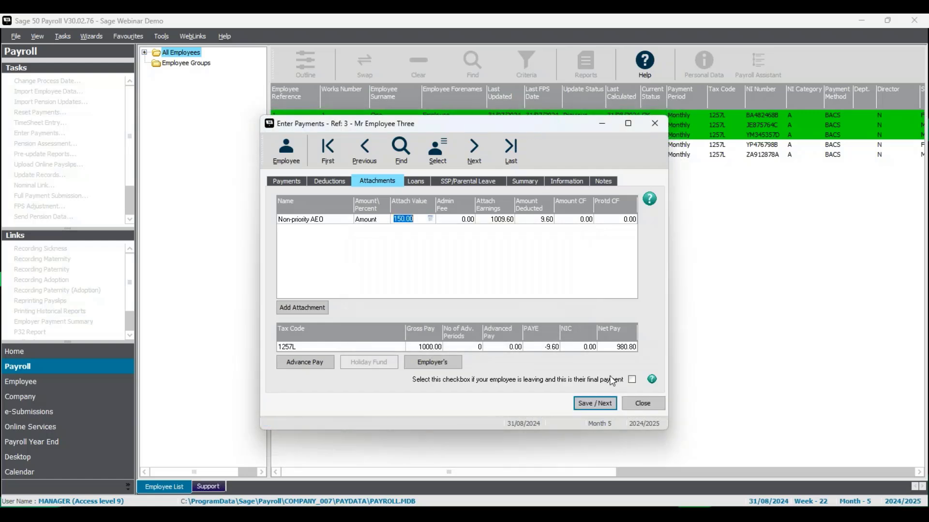
click(650, 407)
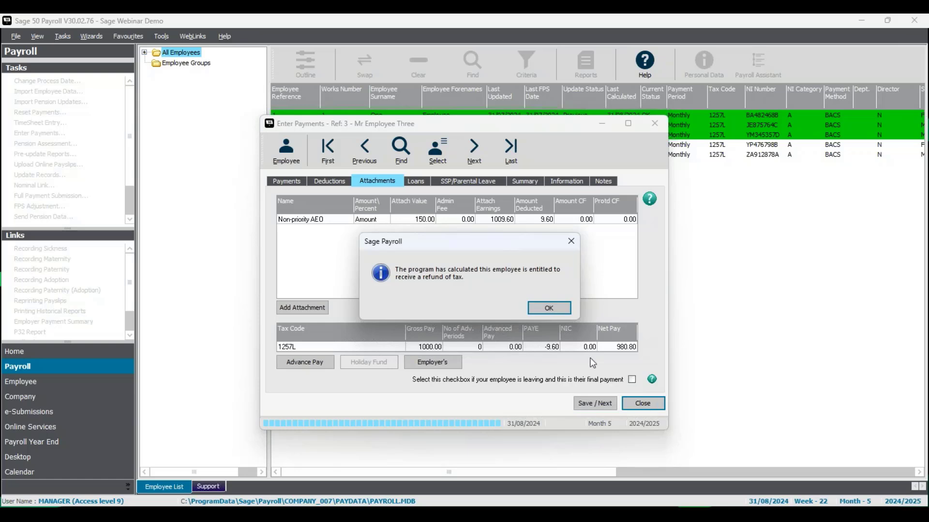
click(552, 309)
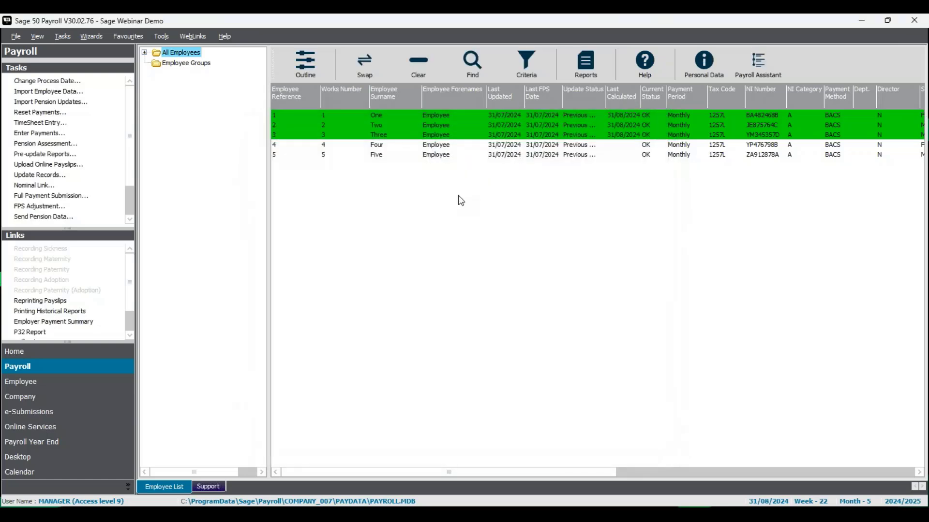
Add the fourth and fifth employees to the selection and open the pre-update reports.
click(450, 146)
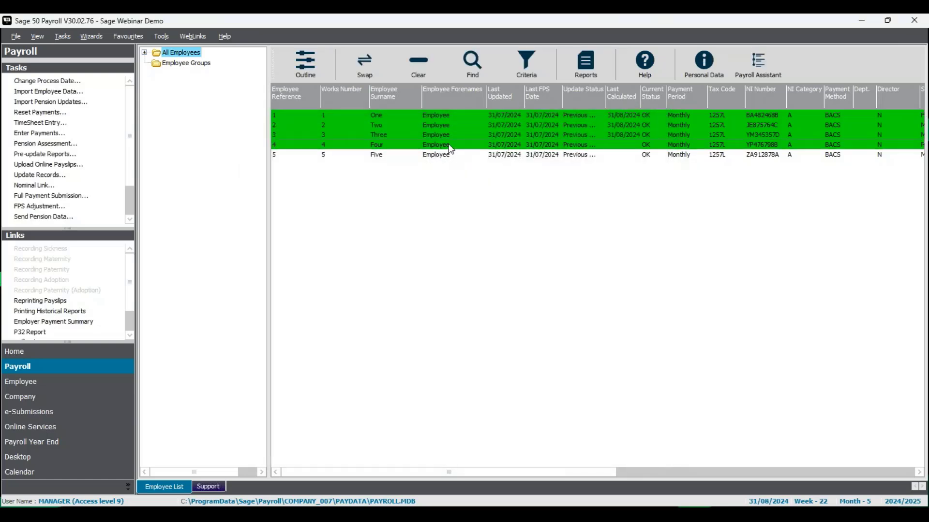
click(450, 154)
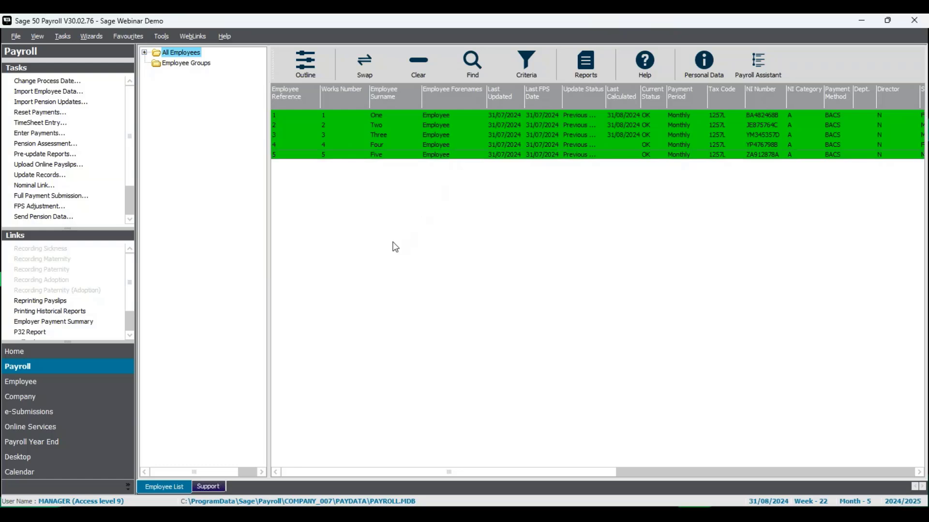
click(48, 155)
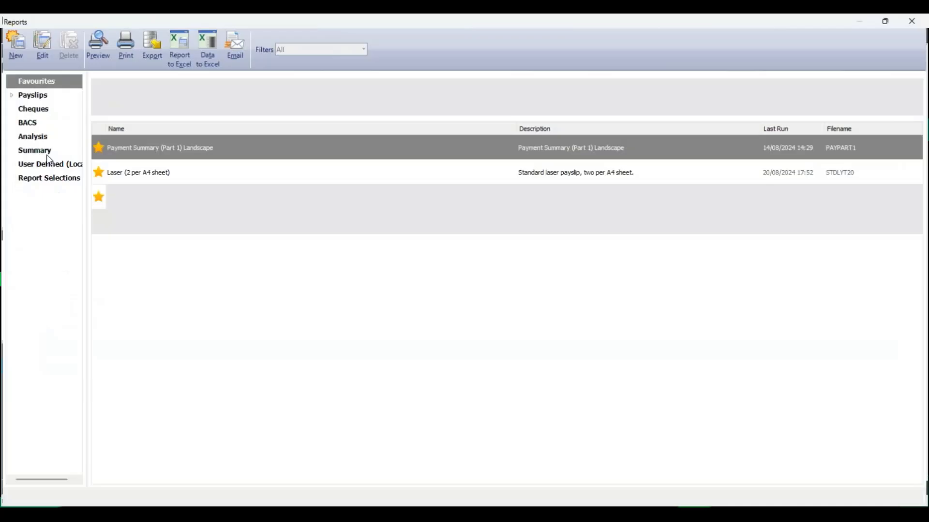
Preview the Laser (2 per A4 sheet) payslips, including employees set to receive them by email or Online Services.
click(132, 171)
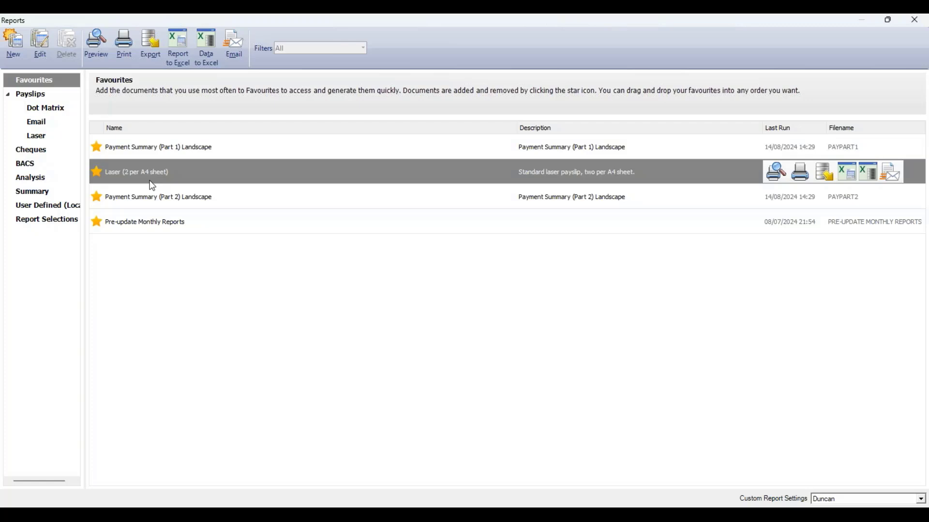
click(775, 173)
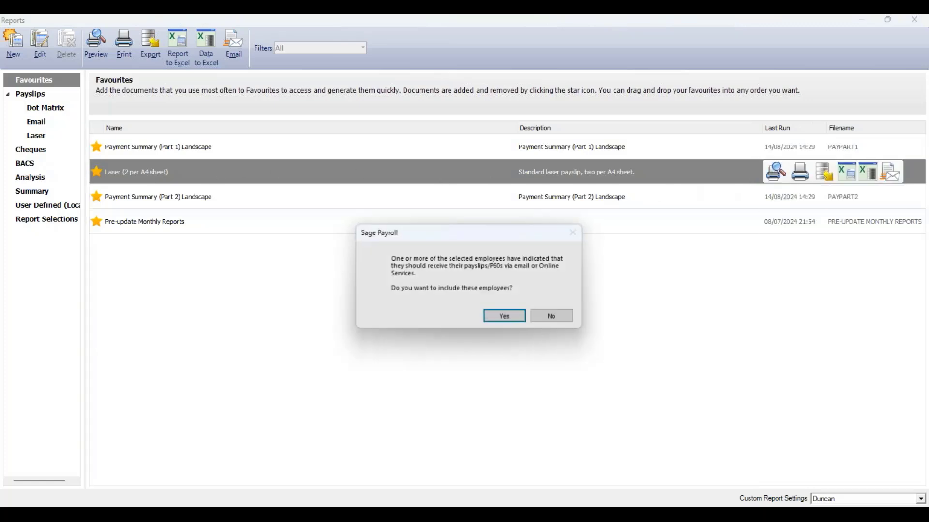
click(507, 320)
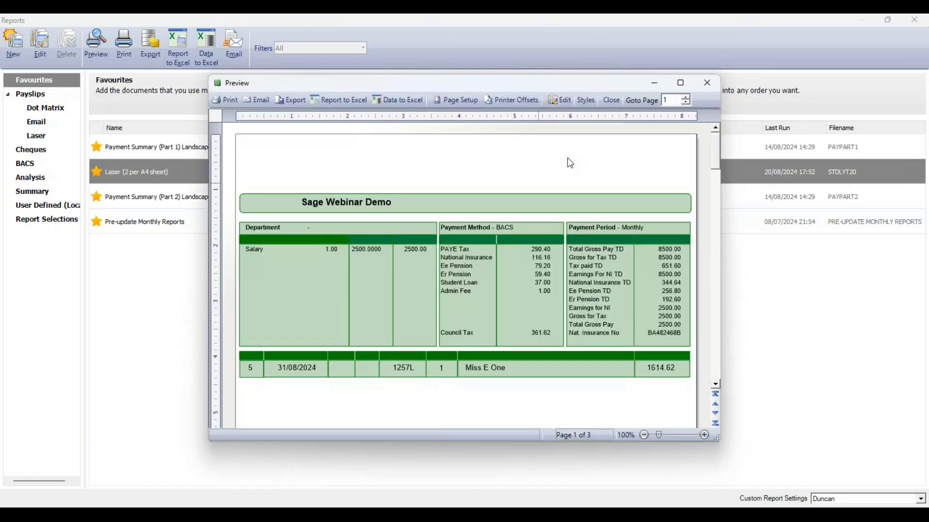
Examine the Council Tax, Child Support (2012) and Non-priority AEO deductions on the three employees' payslips and close the preview.
click(682, 82)
click(912, 501)
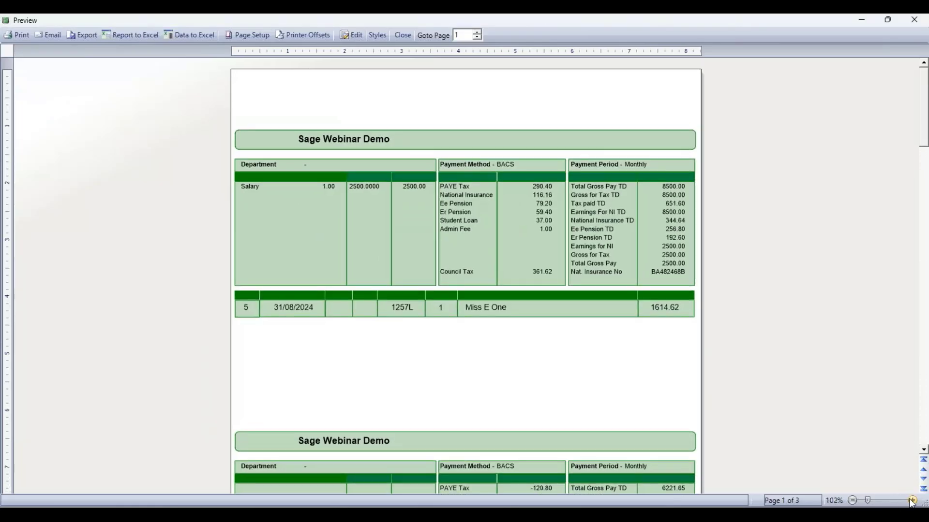
click(913, 501)
click(912, 501)
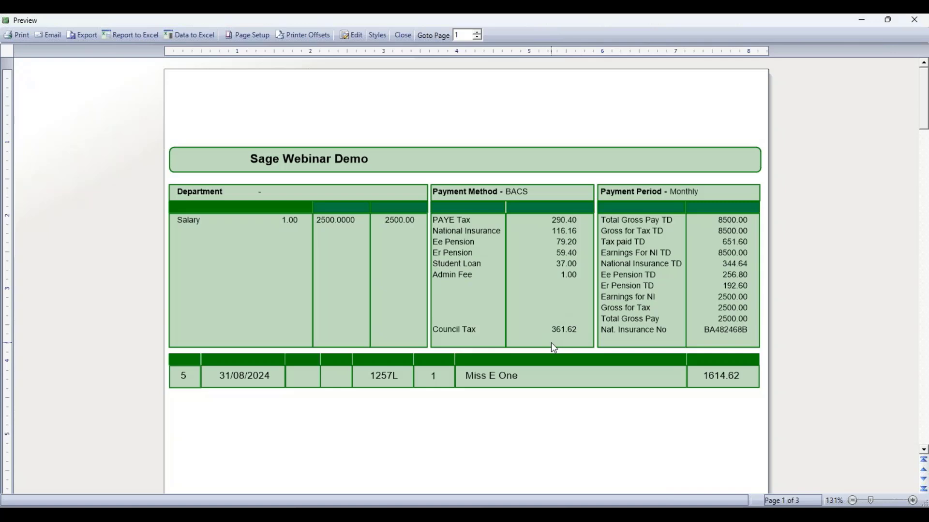
scroll(580, 368, down, 8)
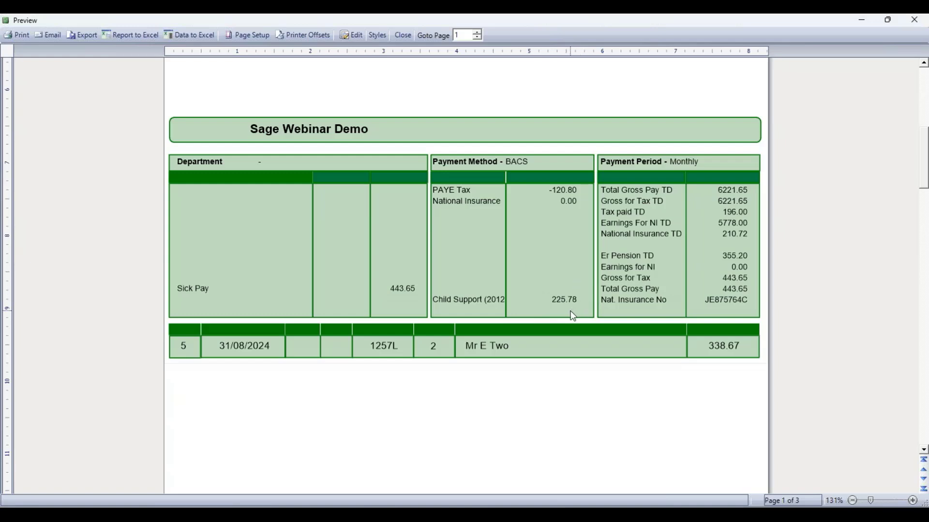
scroll(574, 317, down, 3)
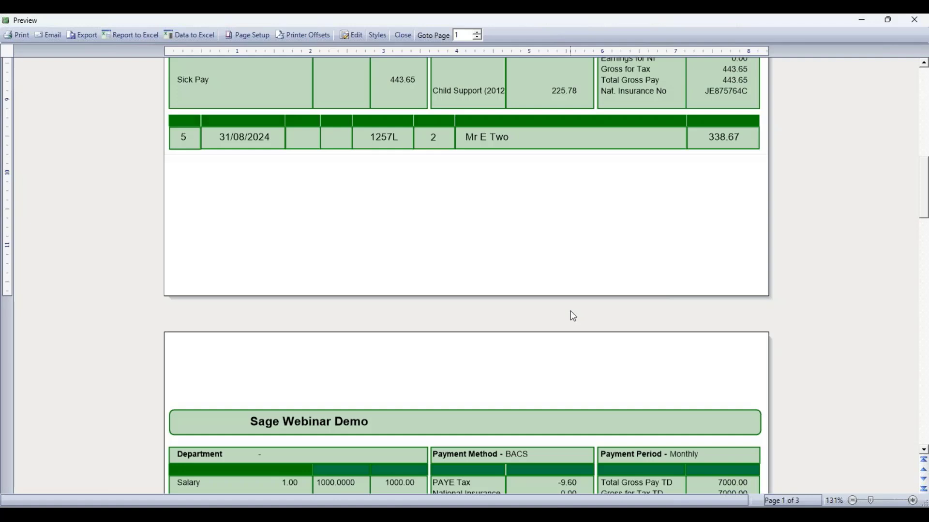
drag(924, 208, 926, 245)
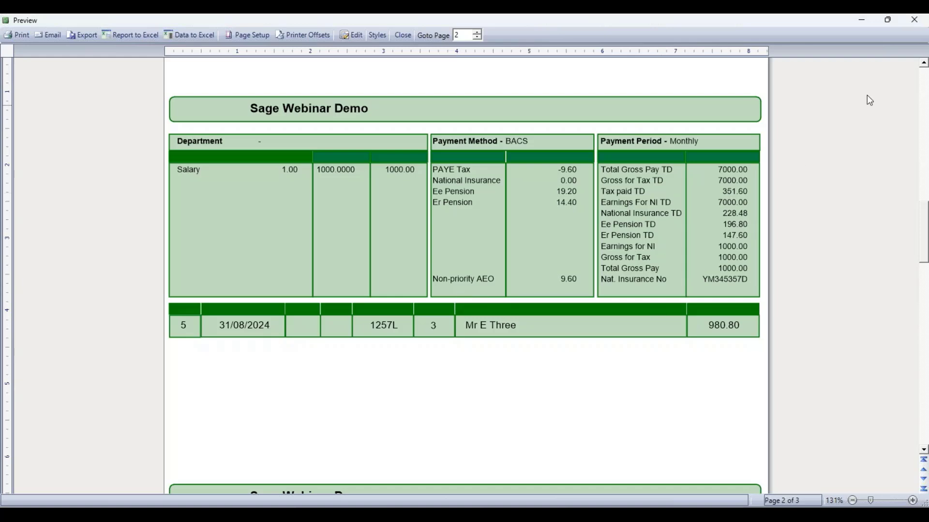
click(916, 26)
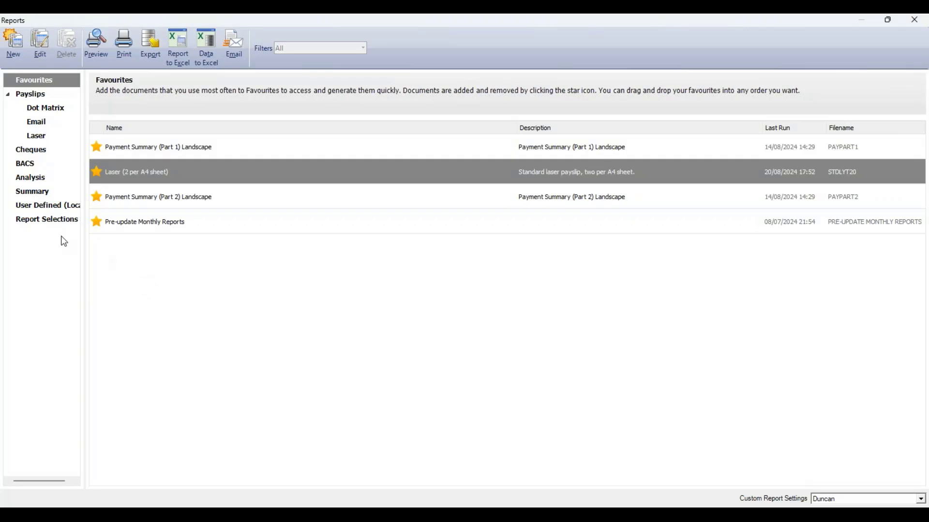
Preview the Attachment of Earnings report from the Summary reports and enlarge it to read the first employee's Council Tax order.
click(39, 194)
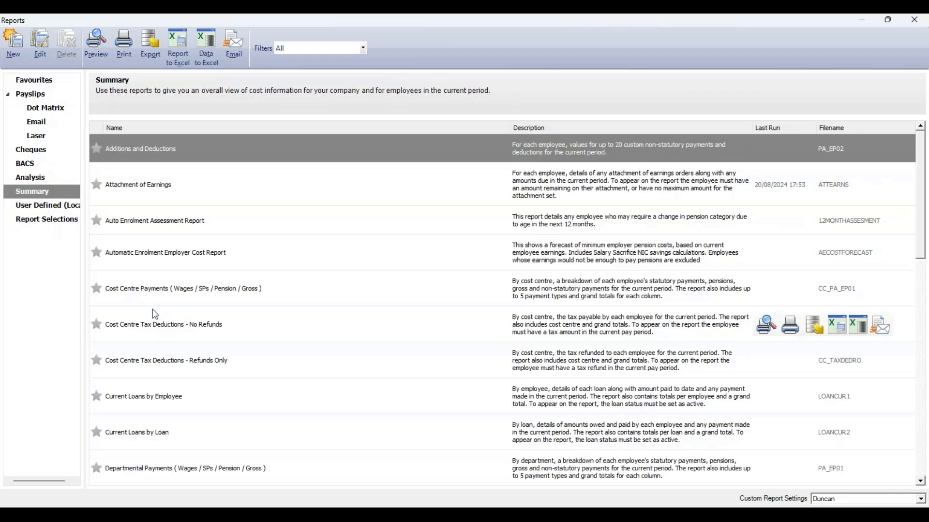
click(156, 193)
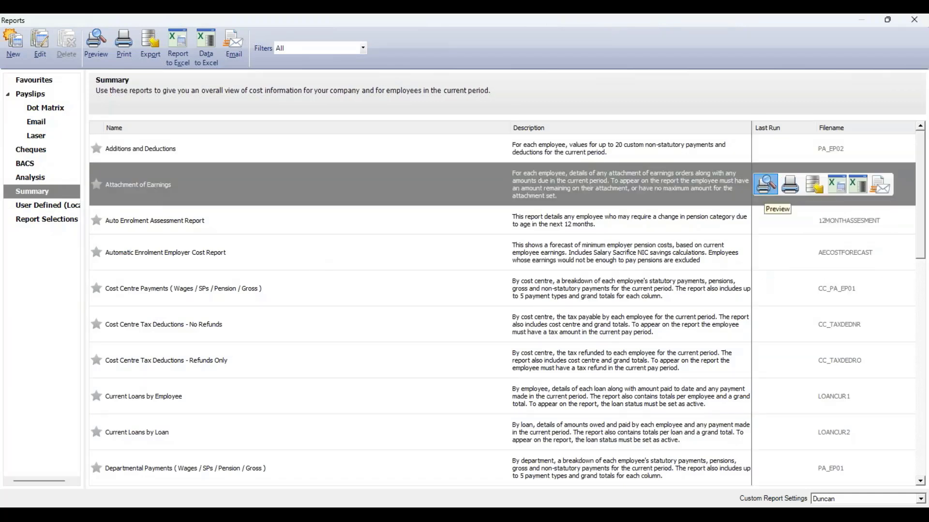
click(765, 184)
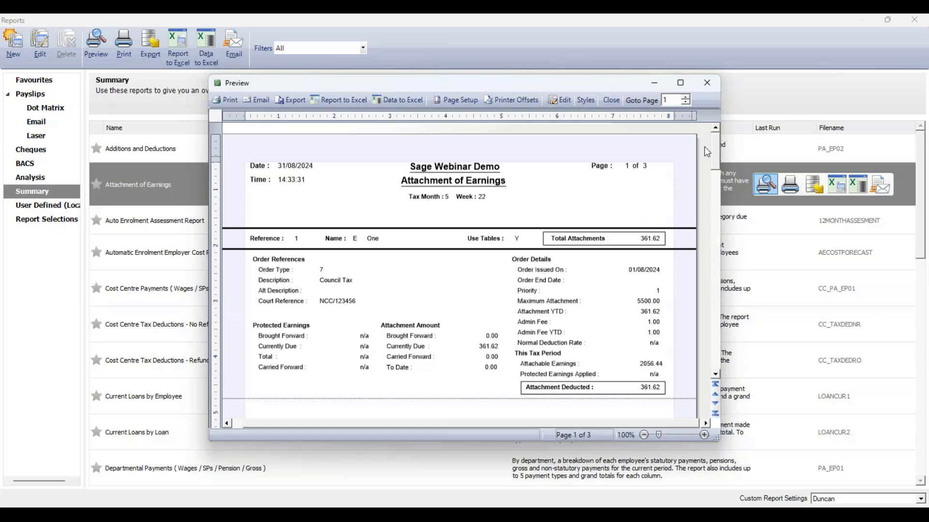
click(680, 83)
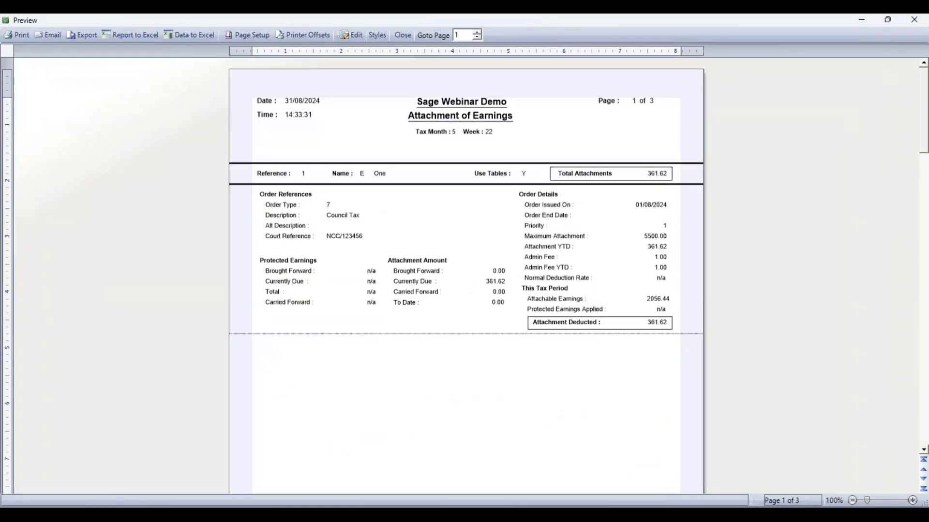
click(913, 501)
click(913, 501)
click(913, 501)
click(914, 501)
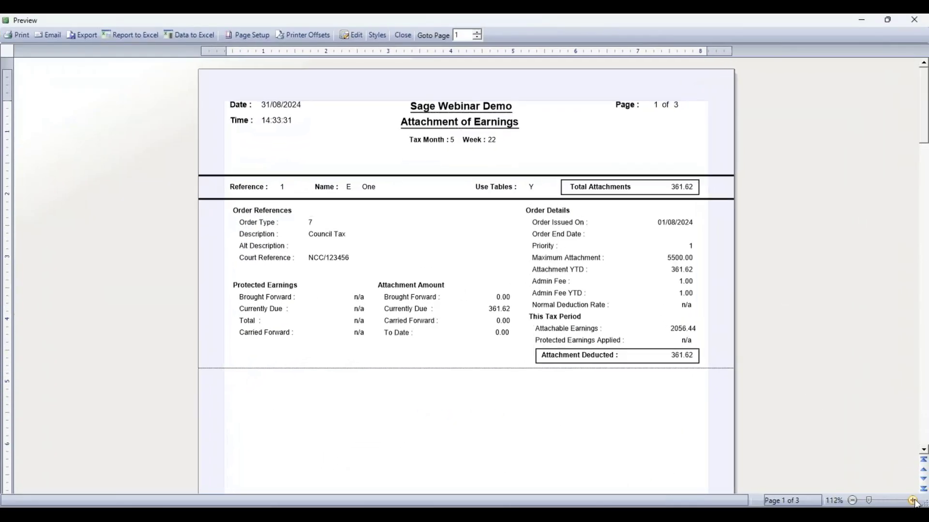
click(914, 501)
click(914, 501)
click(913, 500)
click(913, 501)
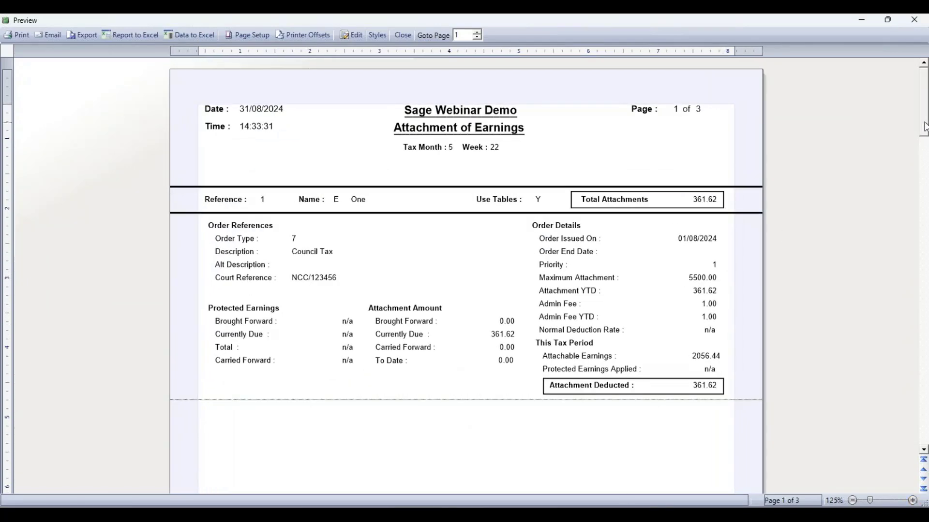
Examine the Non-priority AEO on the last page of the Attachment of Earnings report, and close the preview and the reports window.
drag(924, 127, 924, 344)
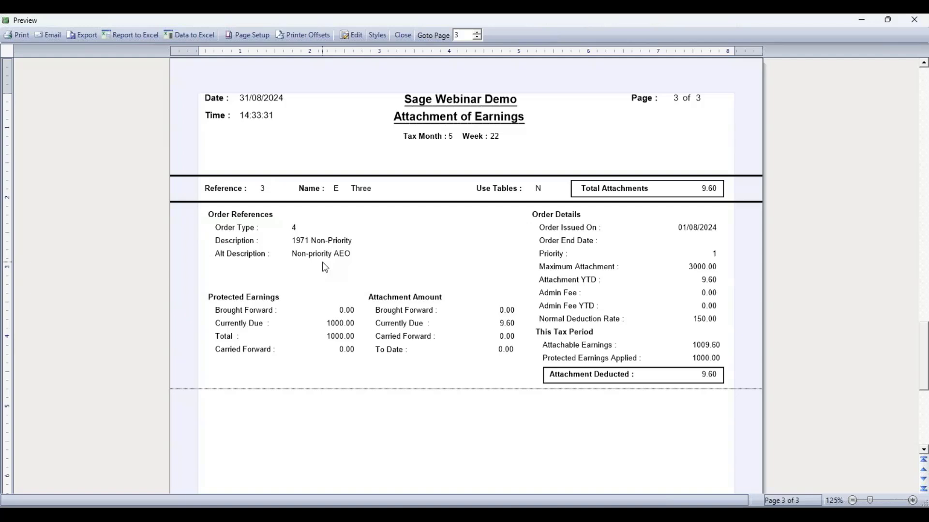
click(914, 25)
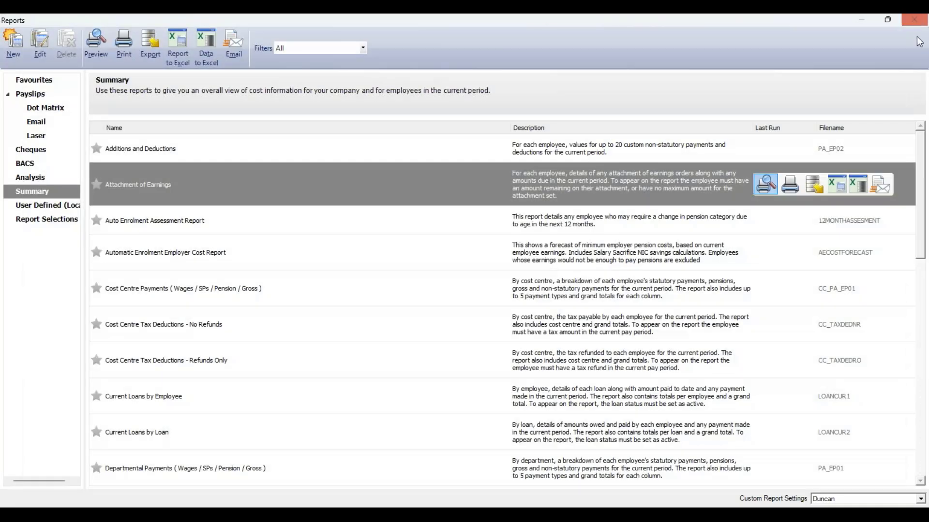
click(914, 20)
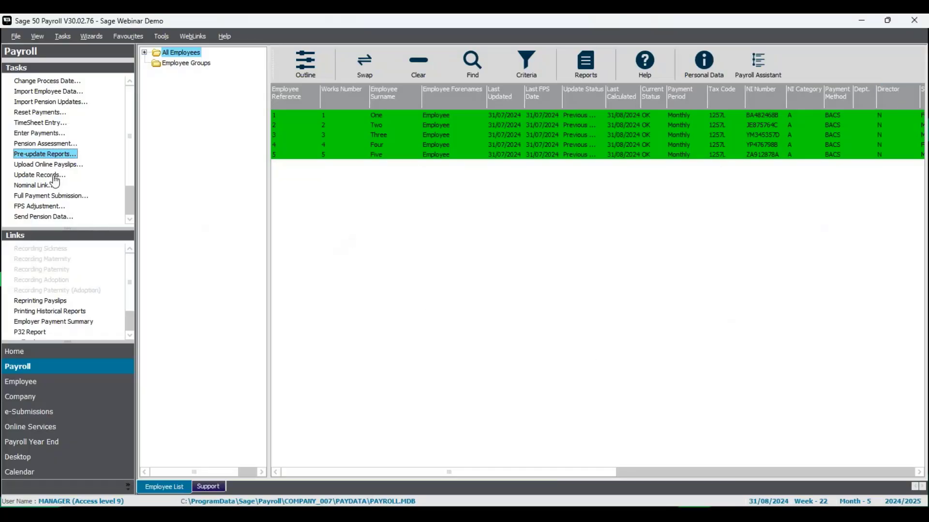
Update the payroll records of all five selected monthly employees with the Update Records Wizard.
click(54, 177)
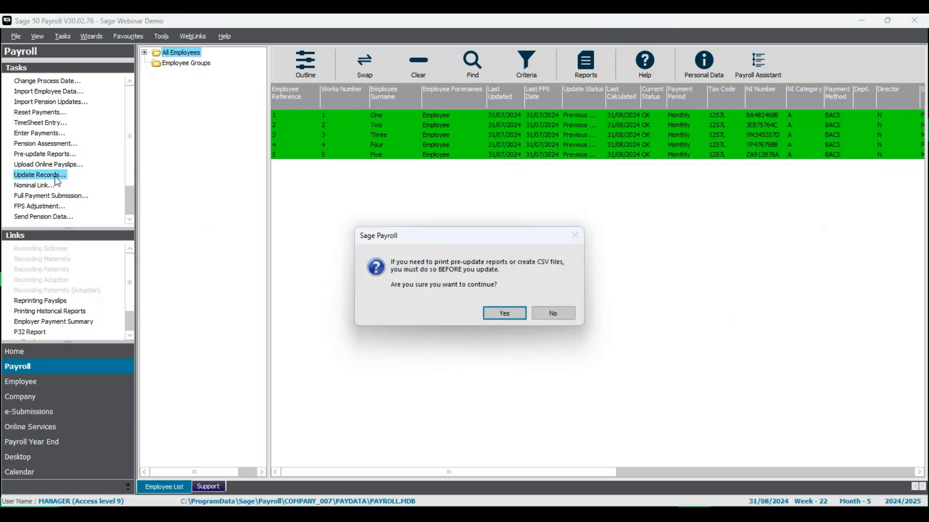
click(504, 313)
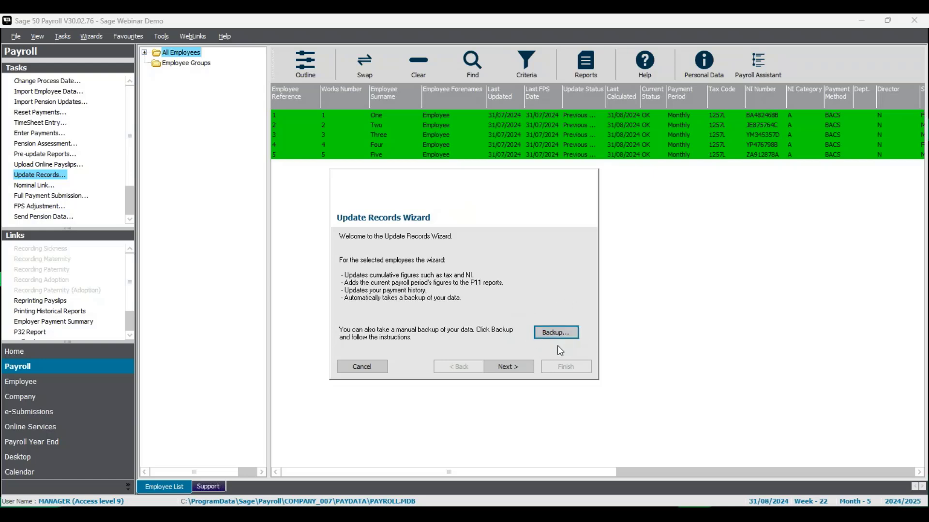
click(524, 368)
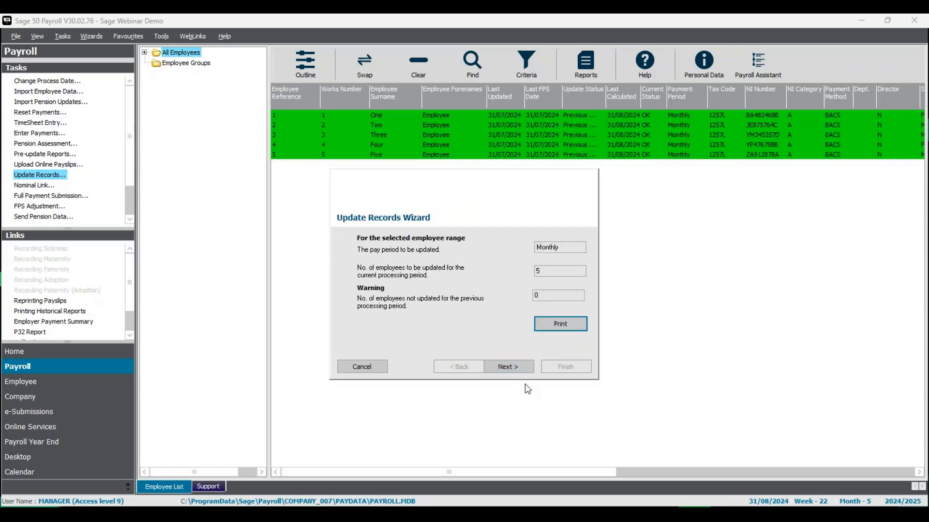
click(521, 367)
click(560, 367)
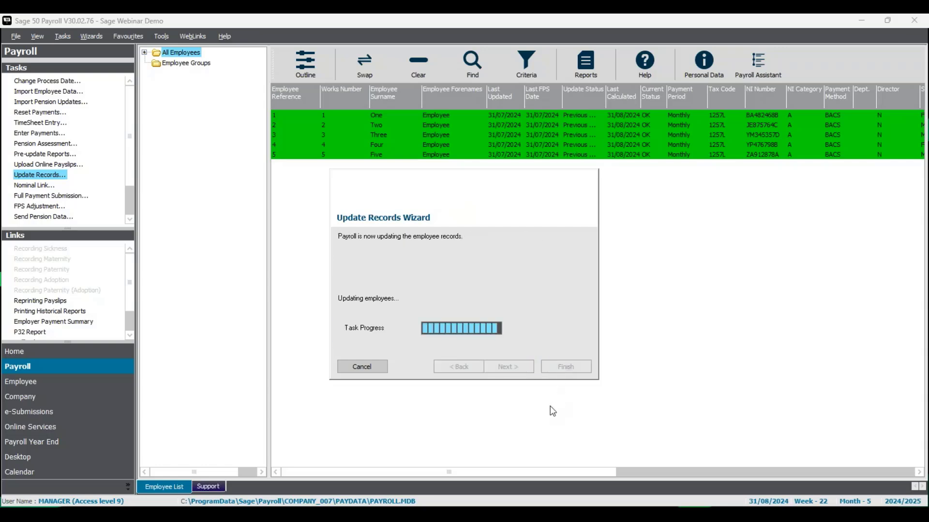
click(563, 326)
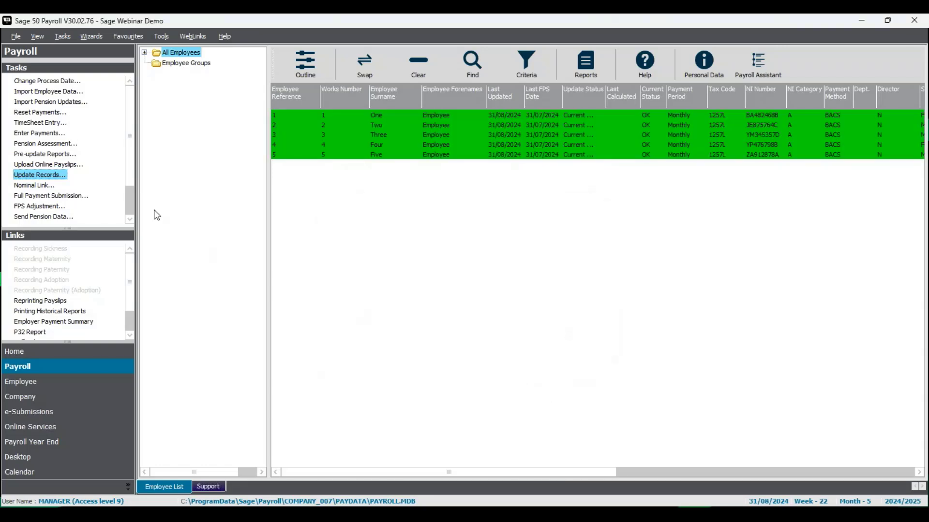
Change the payroll process date to 30/09/2024.
click(47, 81)
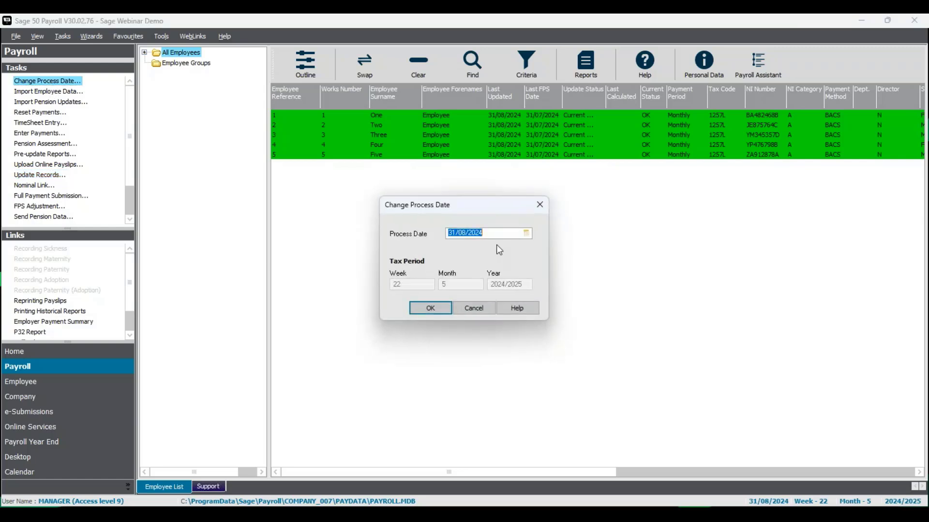
click(526, 233)
click(536, 247)
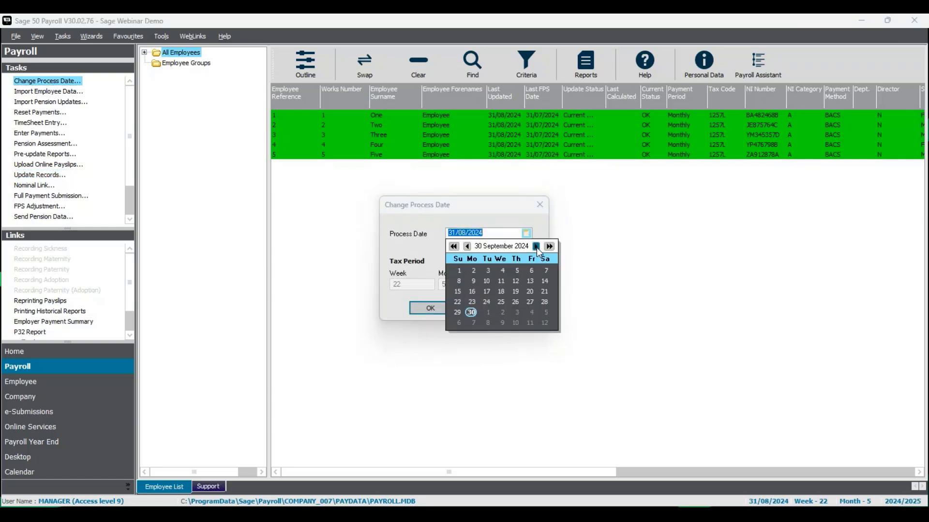
click(431, 253)
click(438, 314)
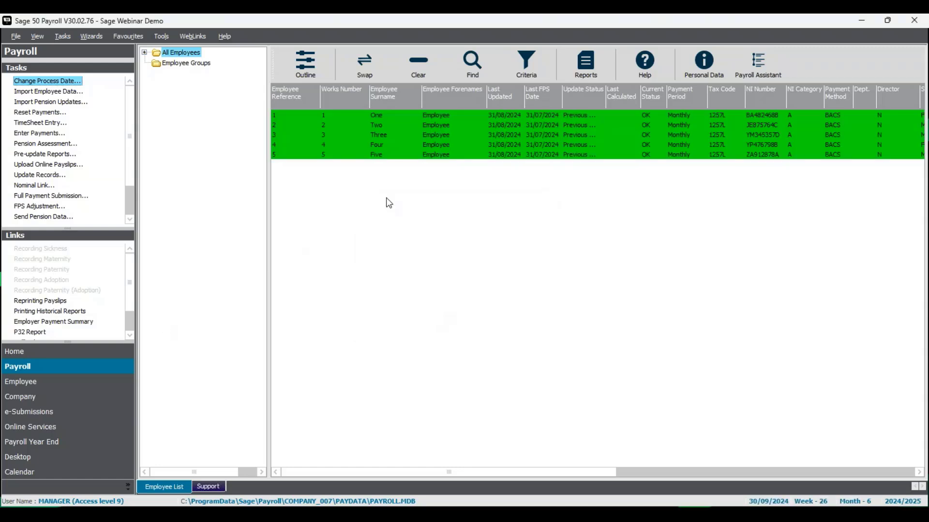
Deselect the fourth and fifth employees and open payment entry to check the first employee's Council Tax attachment.
click(406, 146)
click(403, 154)
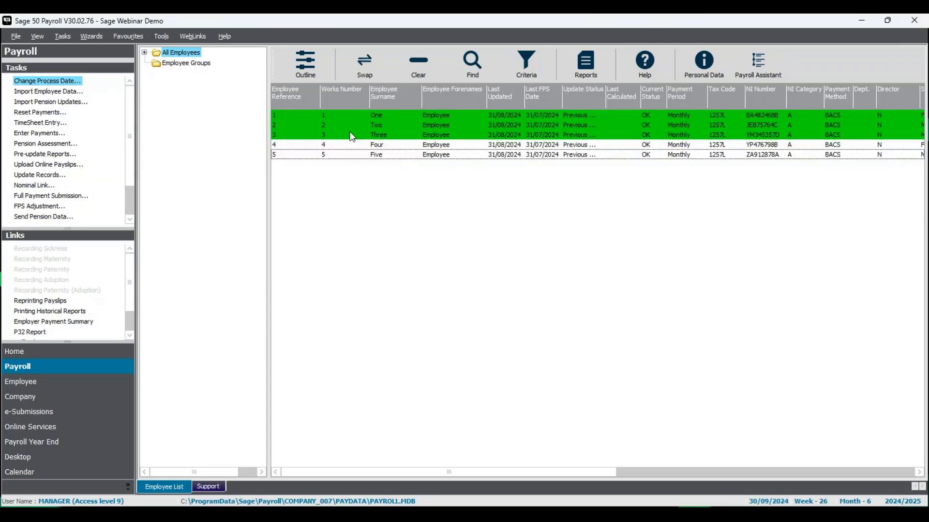
click(48, 135)
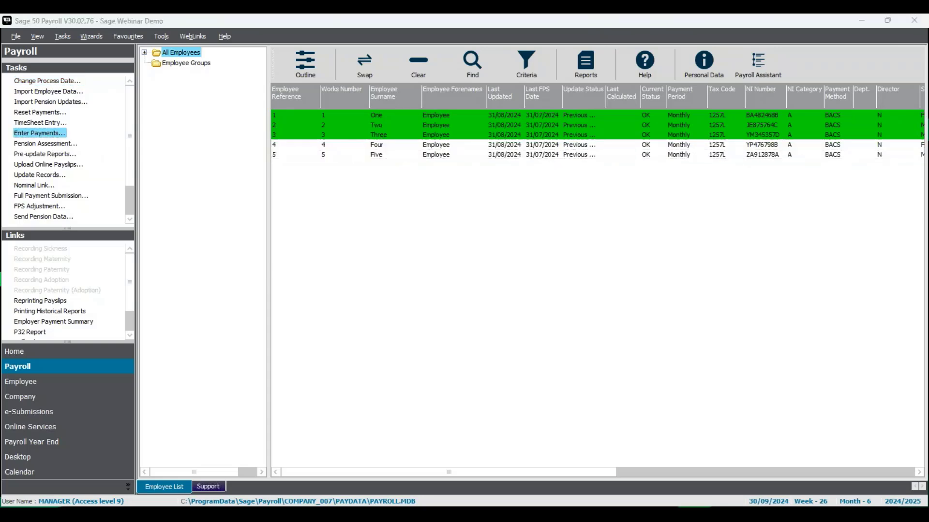
drag(488, 125, 498, 122)
click(385, 179)
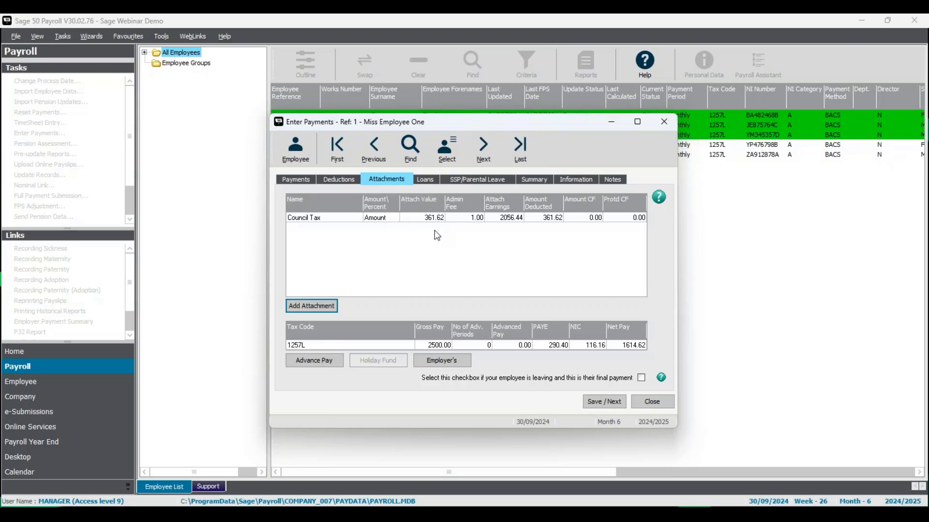
Save the first employee's payment and set the second employee's Salary hours/number to 1.
click(607, 401)
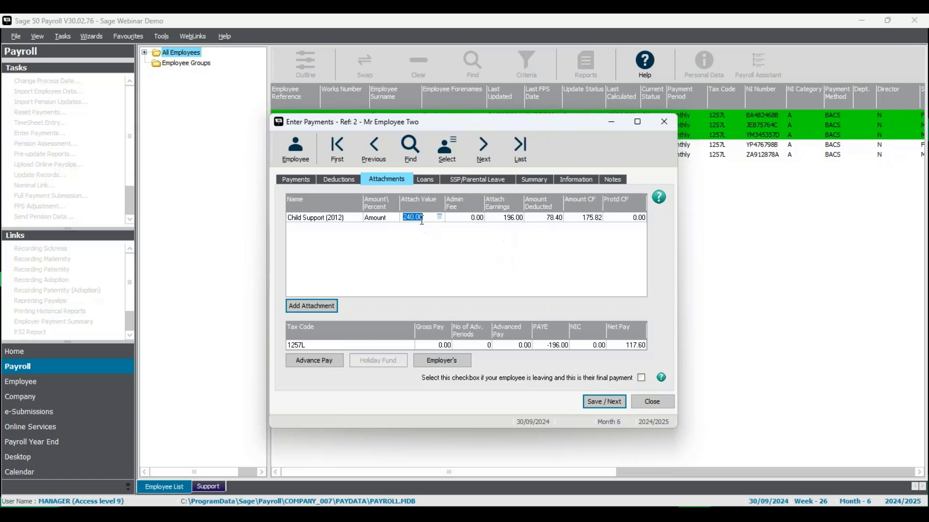
click(292, 181)
click(480, 211)
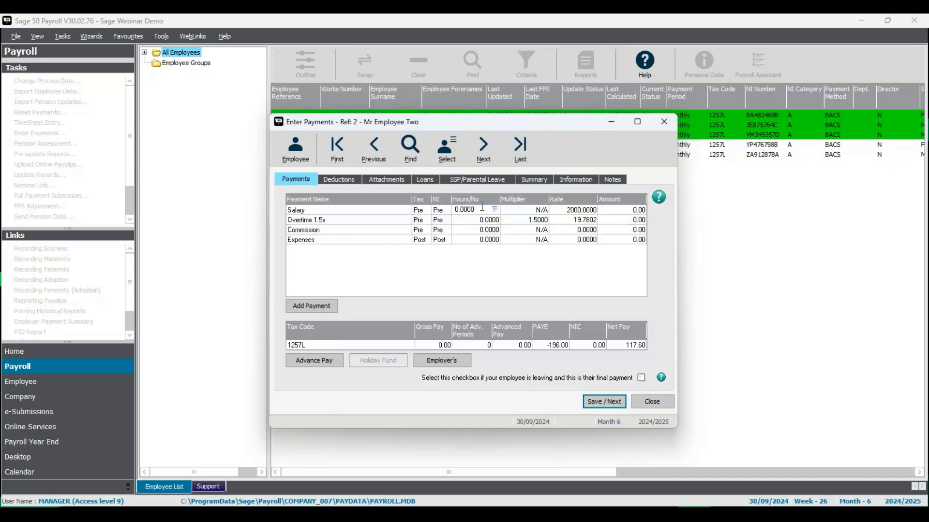
drag(480, 211, 455, 212)
text(1)
key(Tab)
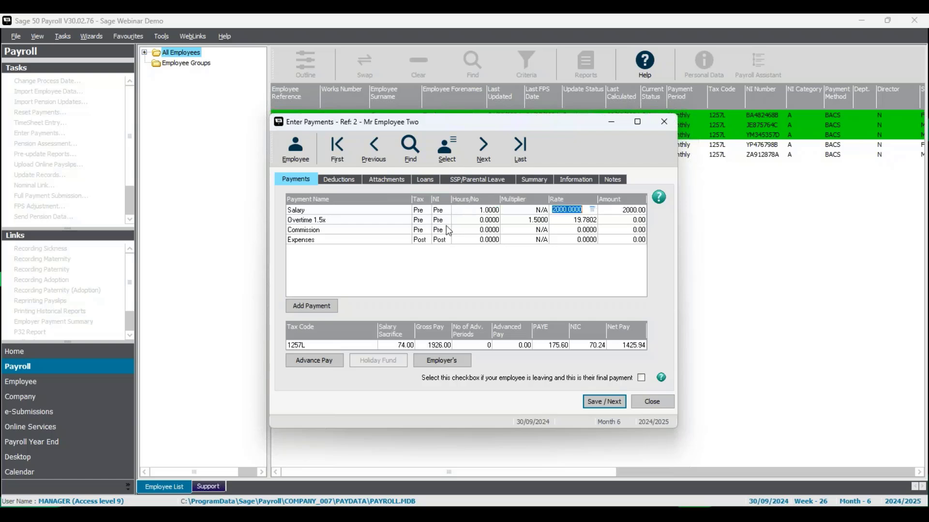
Check the second employee's parental leave calendar and Child Support (2012) attachment, and save the payment.
click(463, 182)
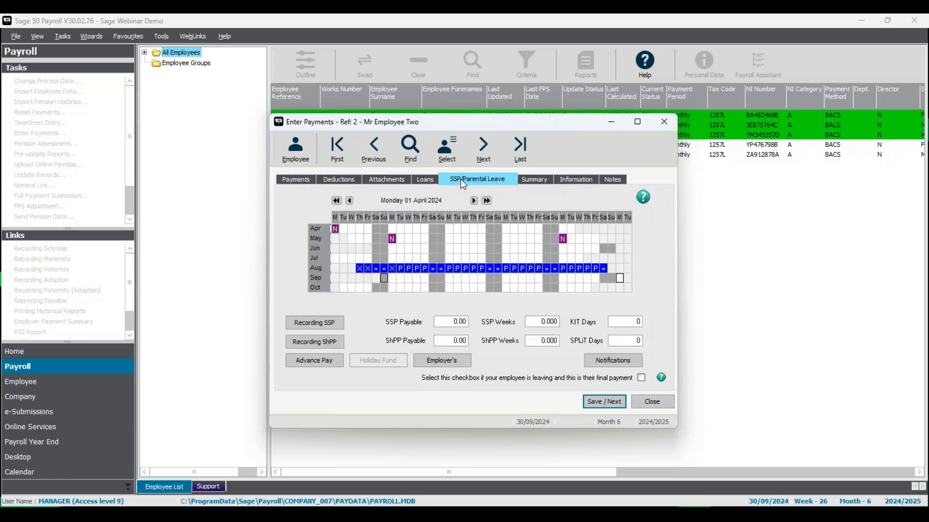
click(398, 180)
click(422, 217)
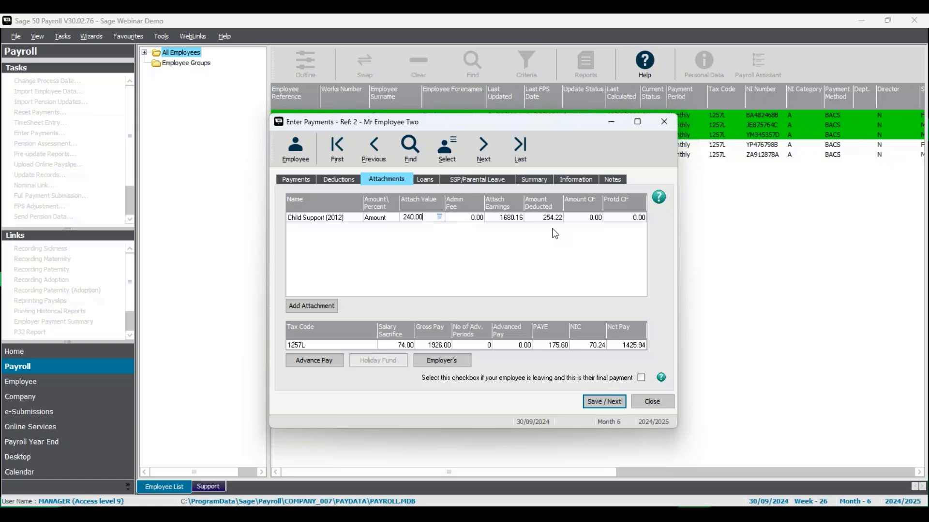
click(609, 404)
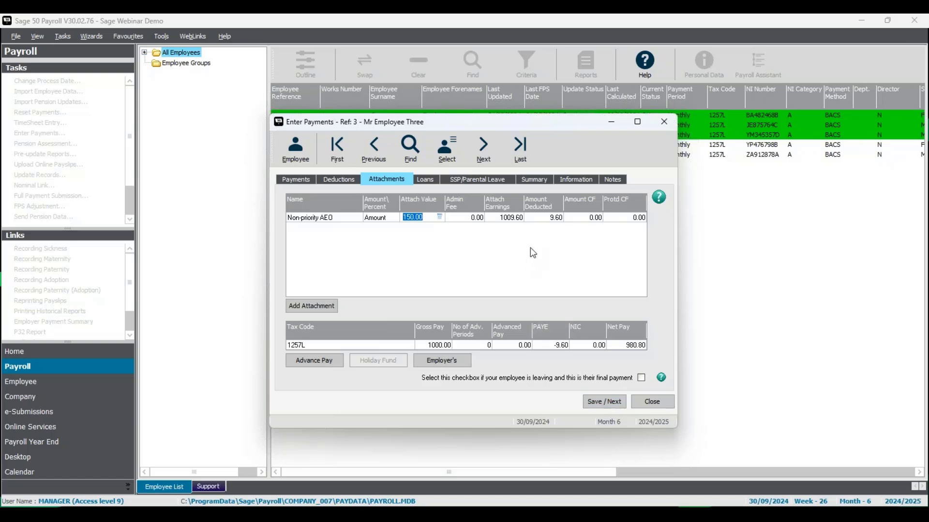
Set the third employee's Salary rate to 2000 and check the Non-priority AEO attachment.
click(298, 179)
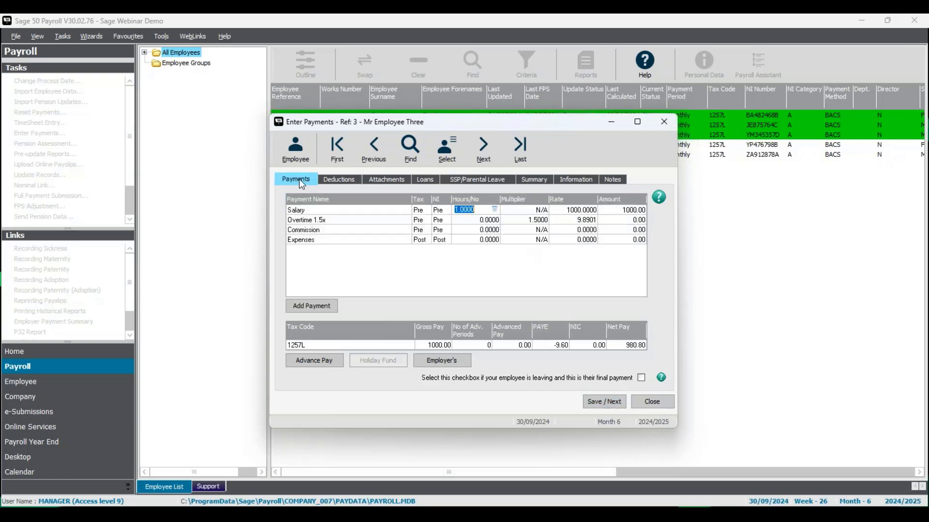
click(589, 214)
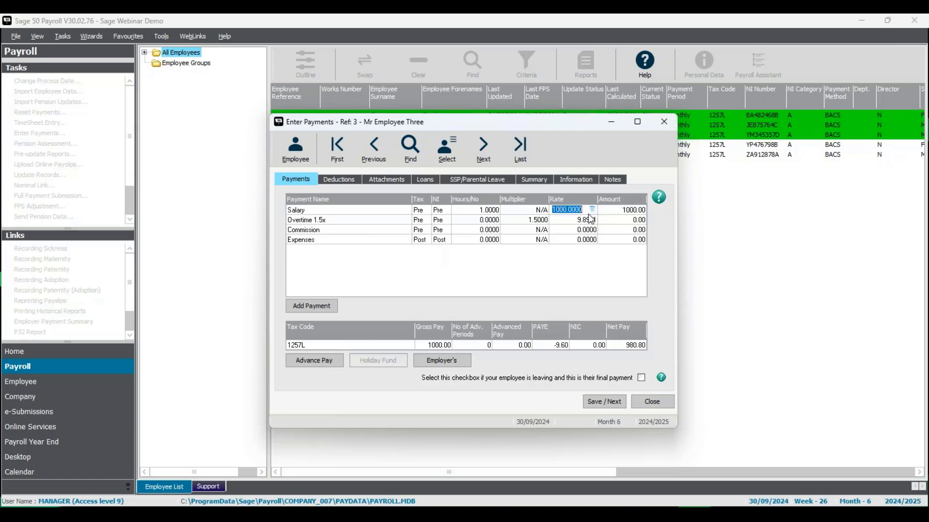
text(2000)
key(Tab)
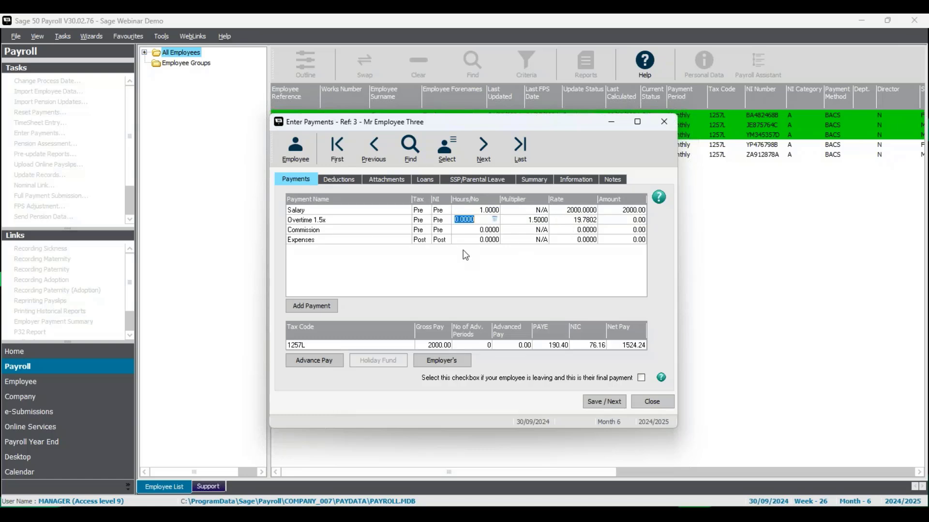
click(389, 183)
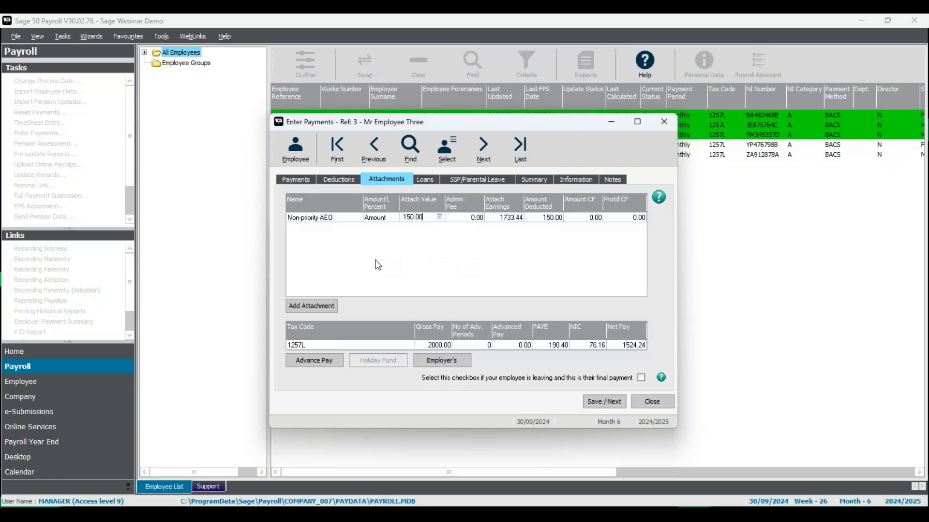
Add a Council Tax order to the attachment of earnings orders in the third employee's pay elements.
click(300, 148)
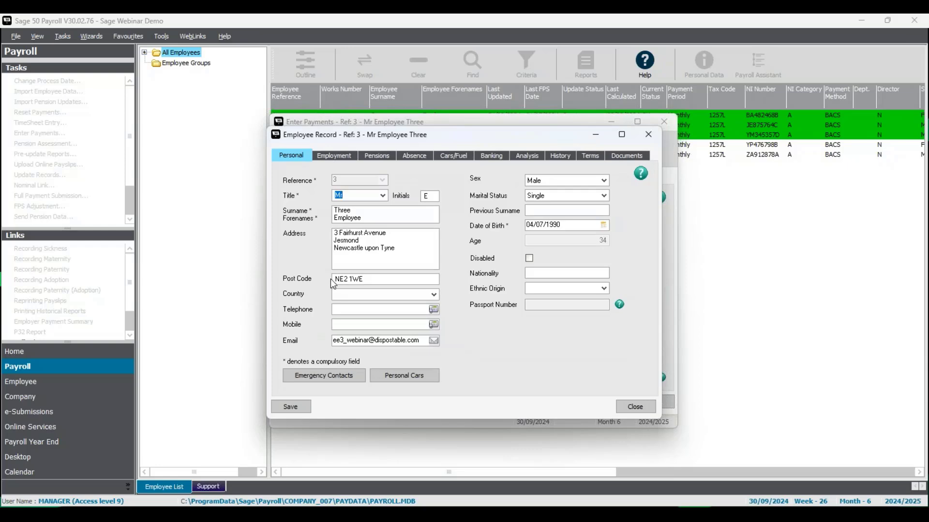
click(356, 157)
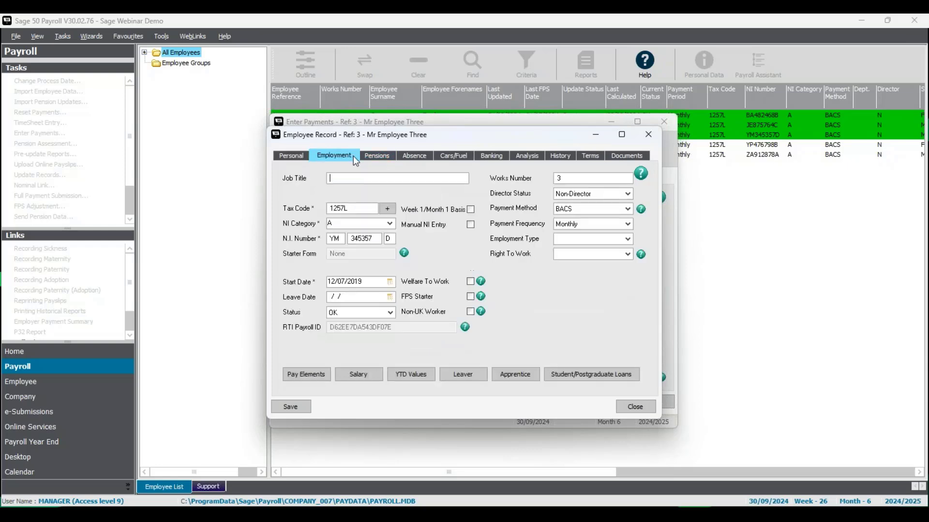
click(309, 375)
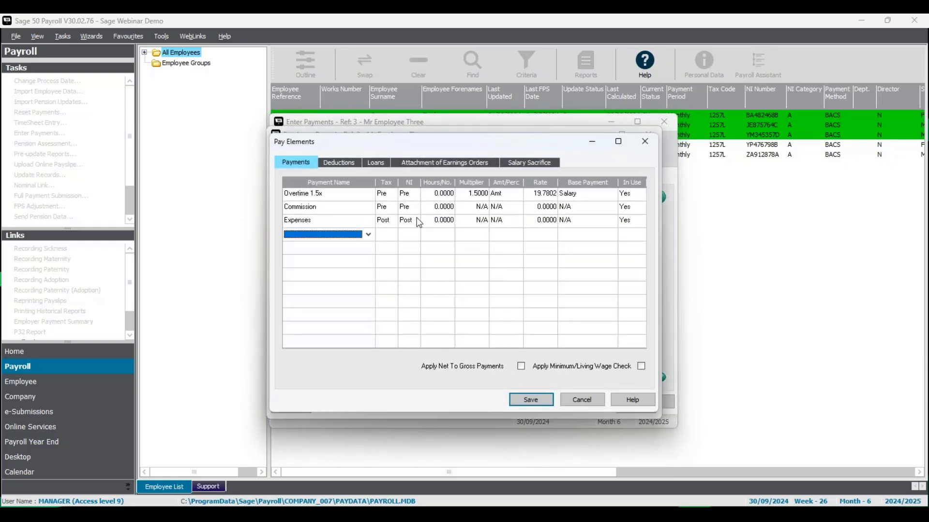
click(438, 165)
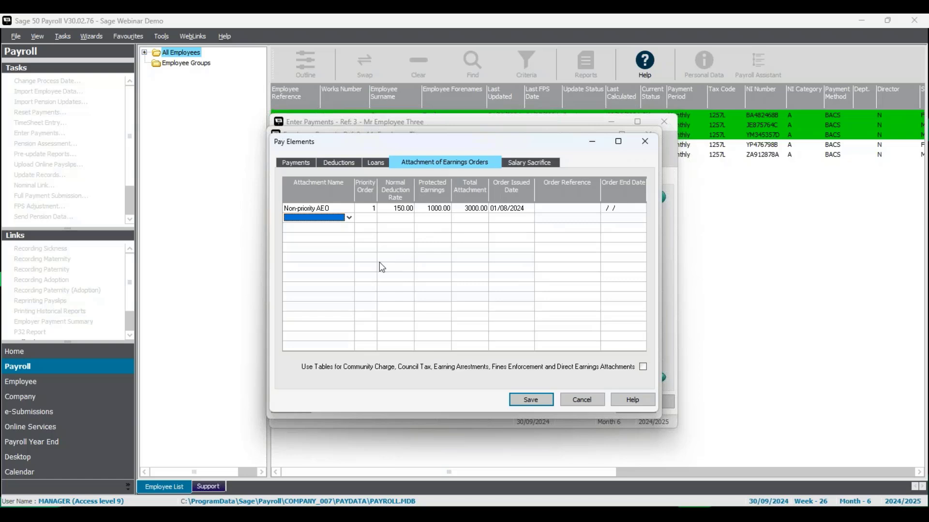
click(350, 218)
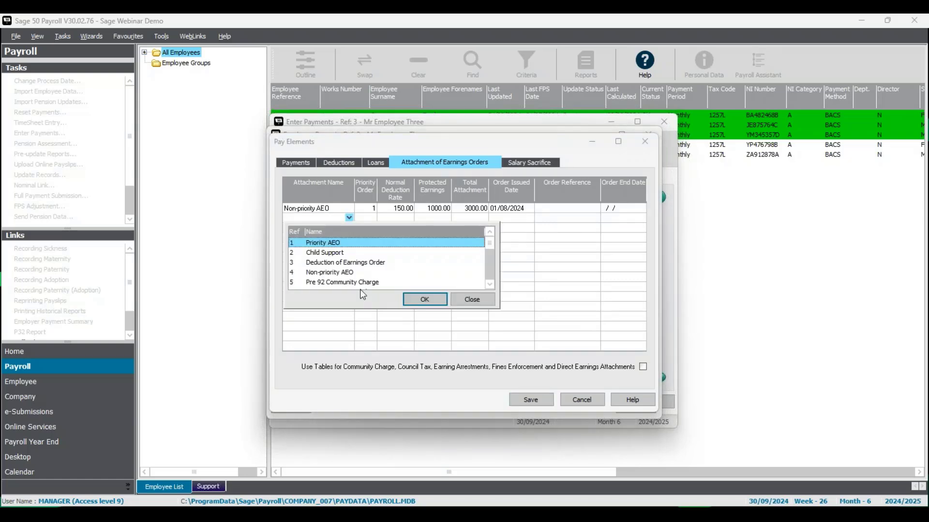
click(490, 284)
click(490, 284)
click(489, 284)
click(490, 284)
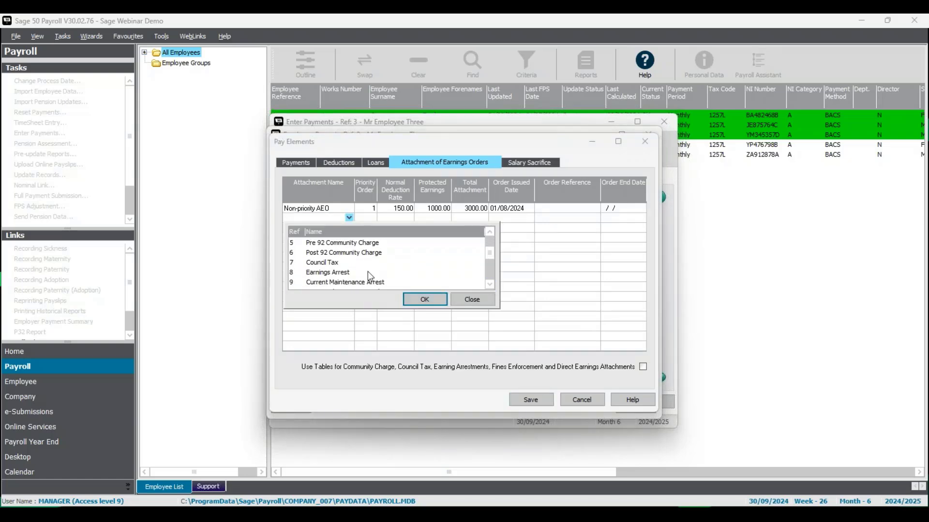
click(337, 264)
click(425, 299)
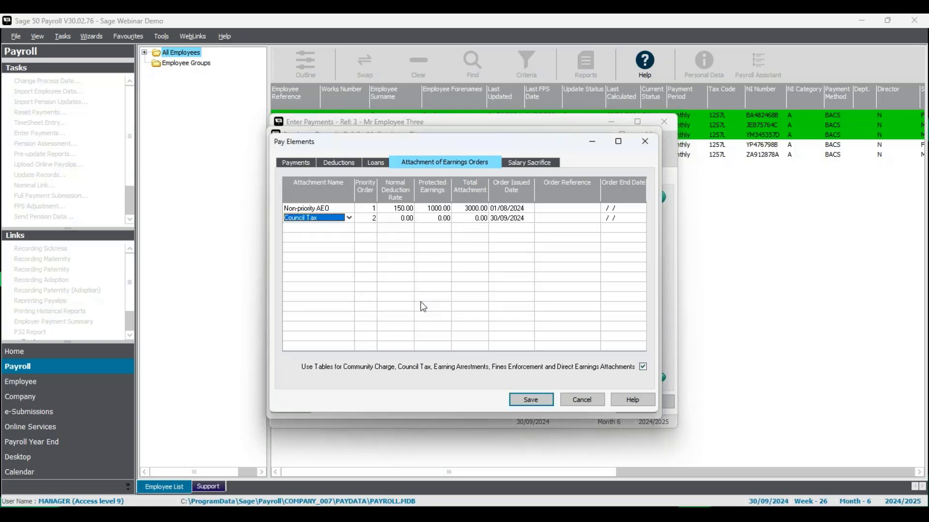
Set the priority order to 1 for Council Tax and 2 for Non-priority AEO, and save the employee record.
click(369, 210)
click(368, 228)
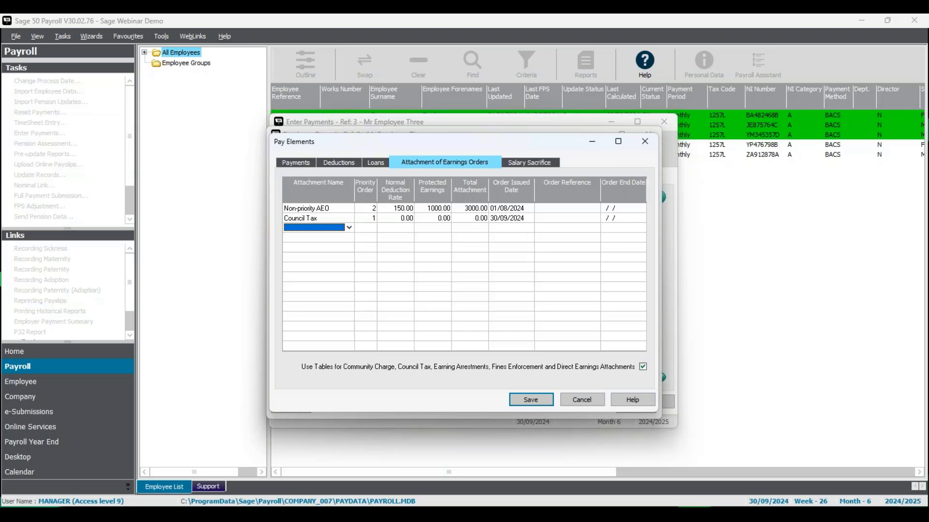
click(524, 404)
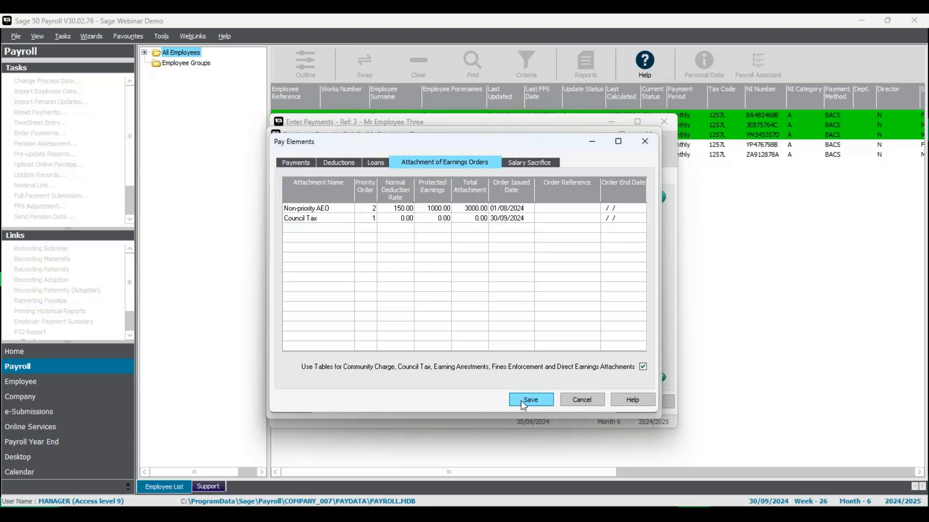
click(635, 407)
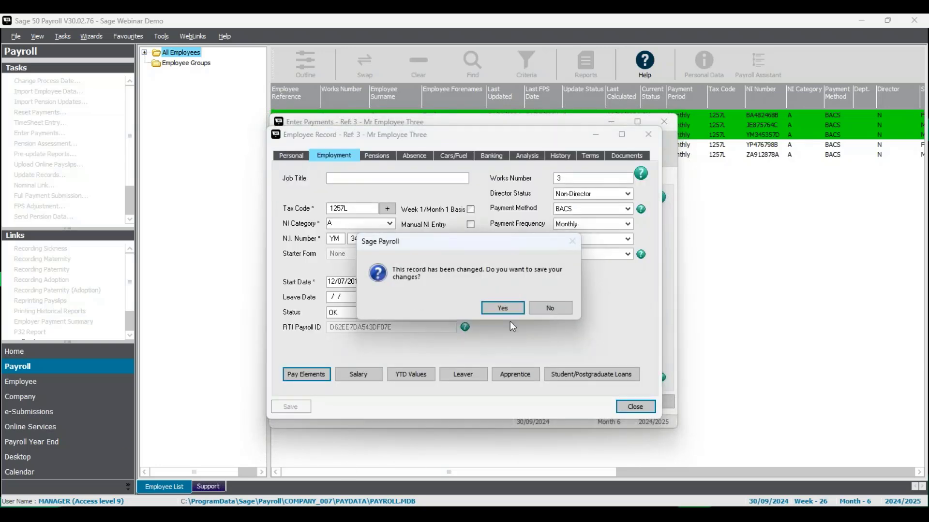
click(520, 308)
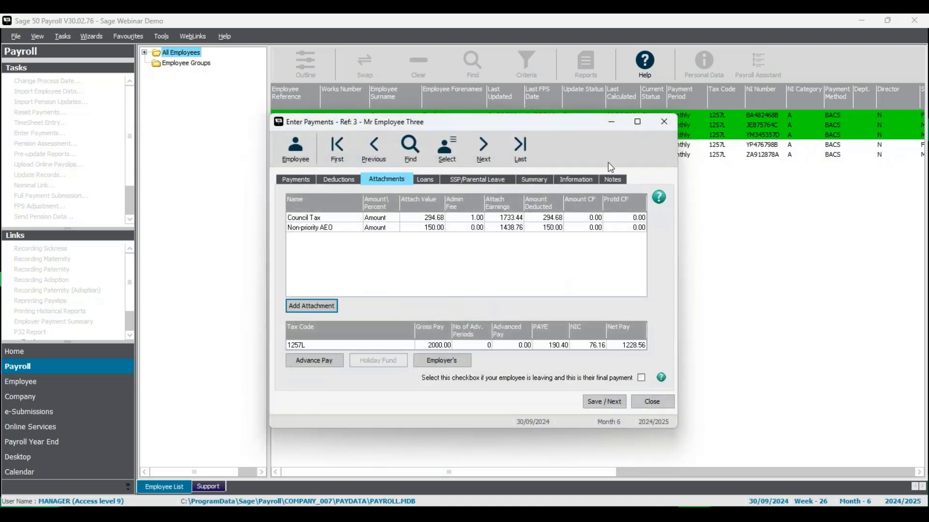
Close payment entry and clear the employee selection.
click(663, 121)
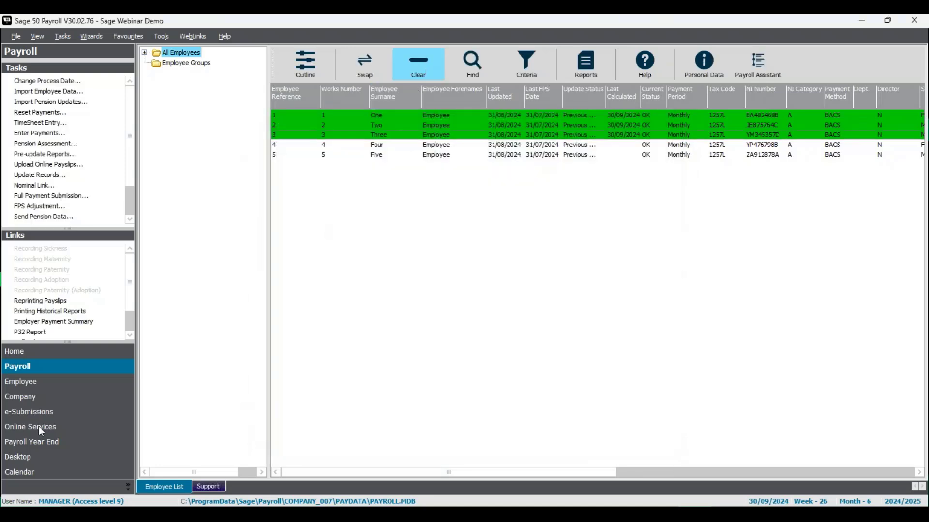
click(424, 67)
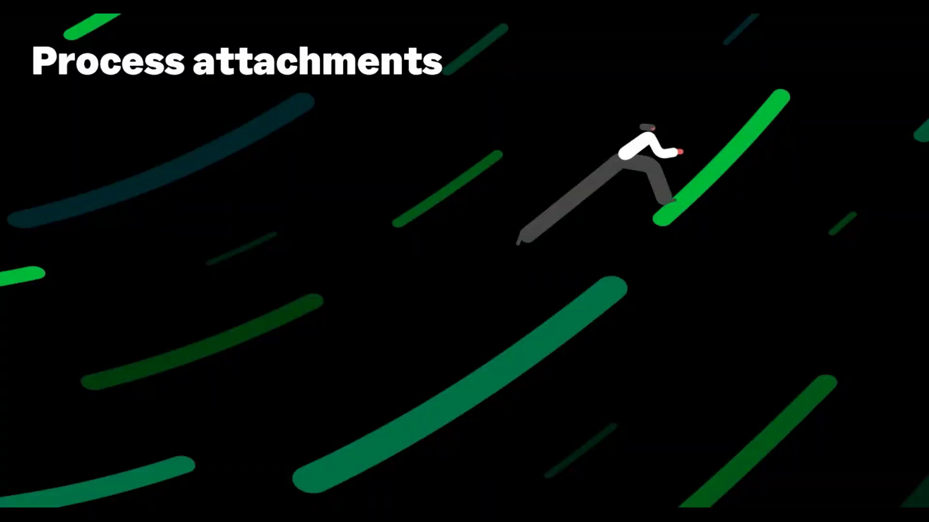